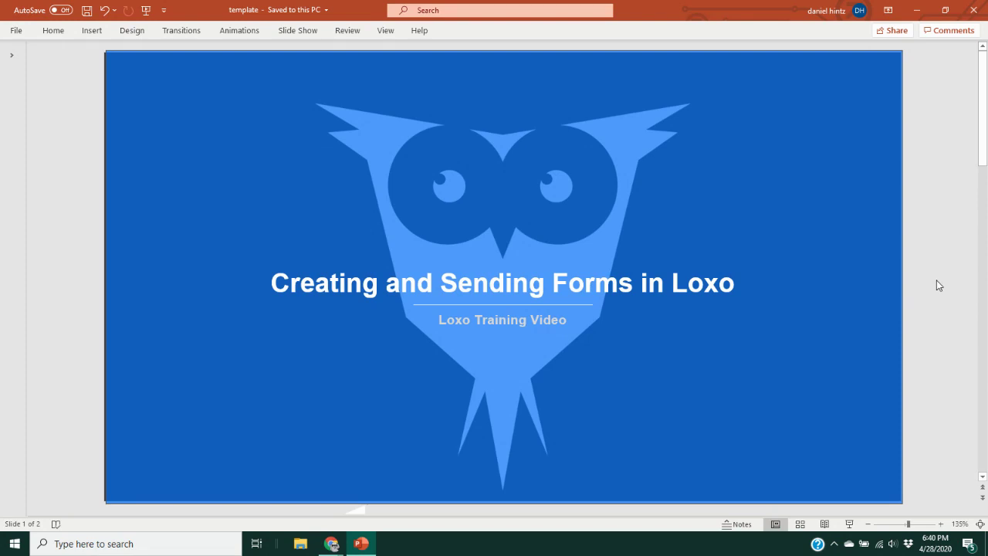
# Step: Advance the slides to Topics, switch to Loxo in Chrome, and open the Form Templates settings
pyautogui.scroll(-1, 938, 286)
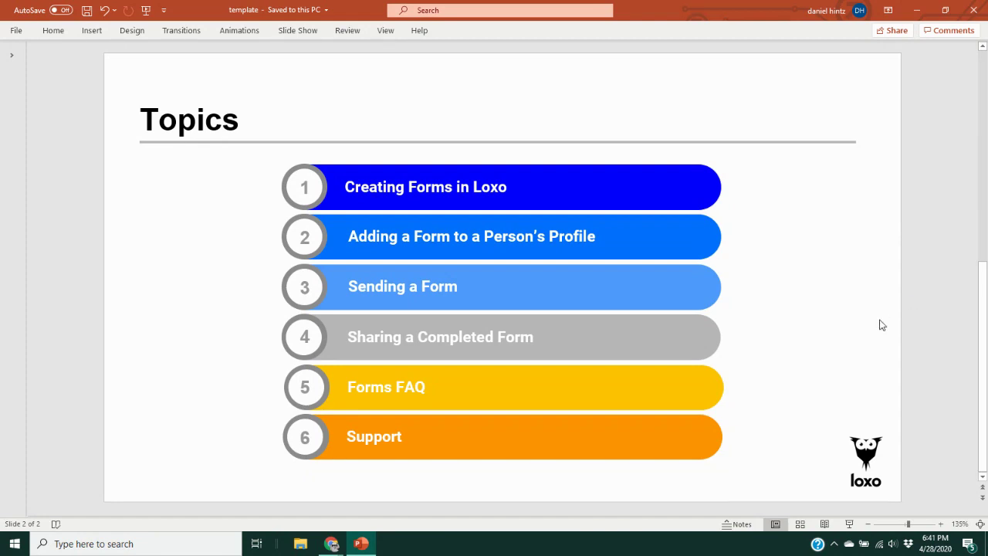
pyautogui.moveTo(332, 544)
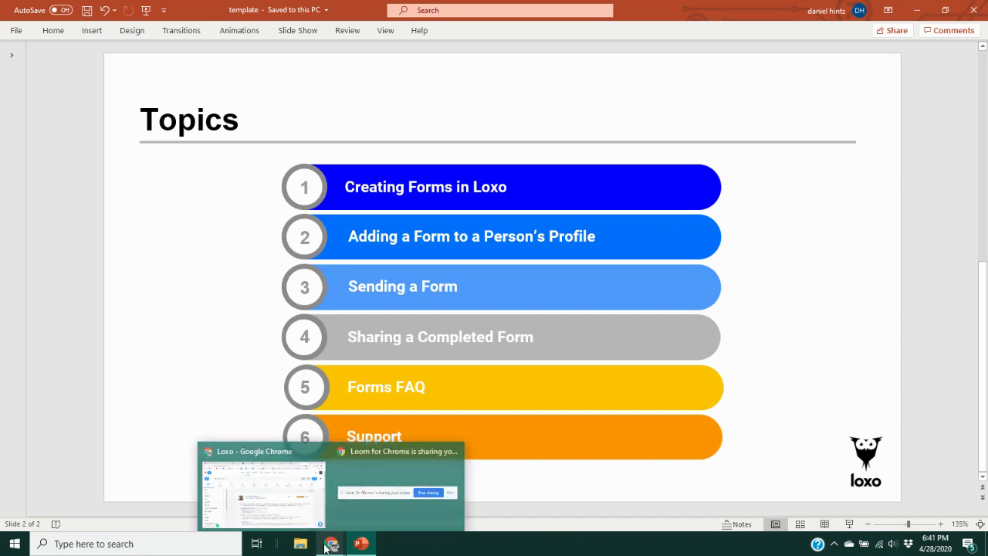
pyautogui.click(288, 512)
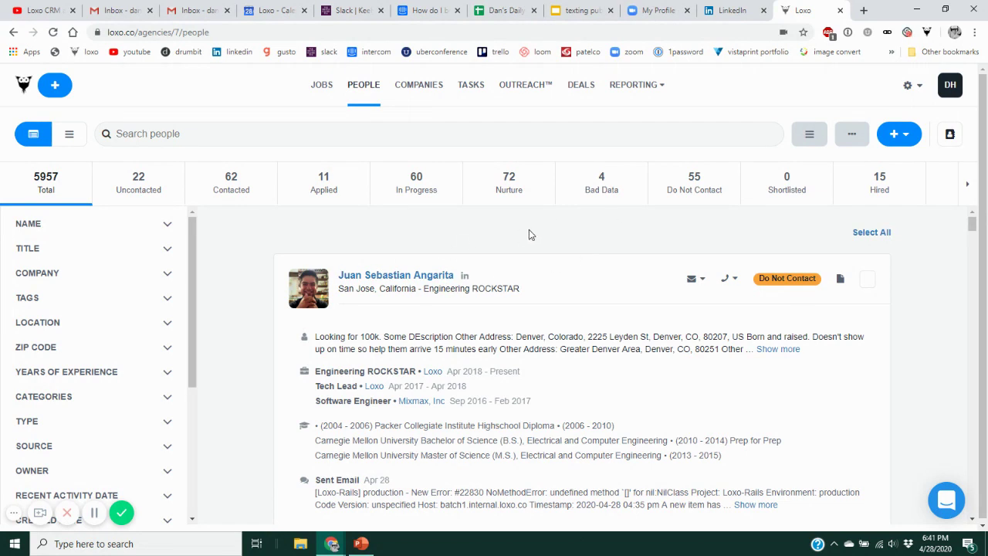
pyautogui.click(909, 88)
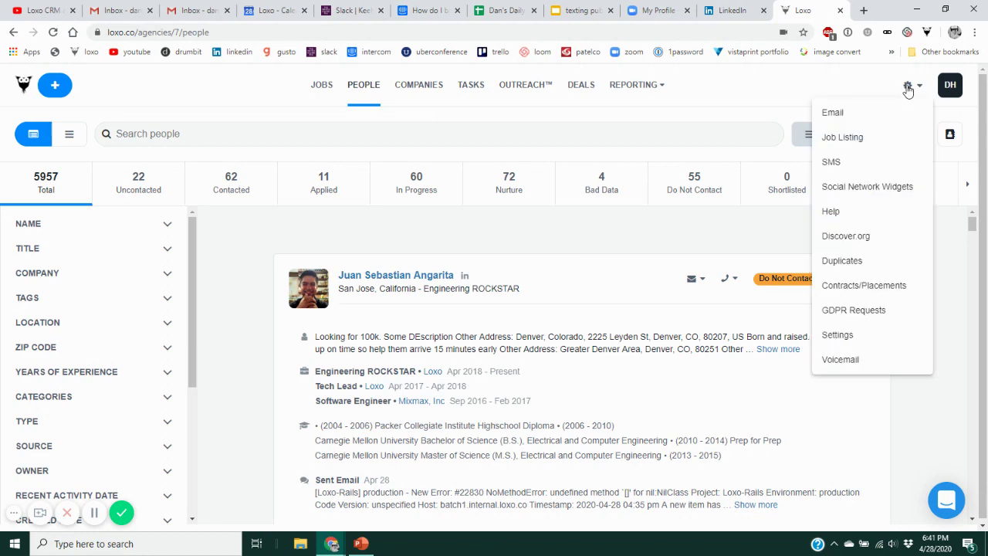
pyautogui.click(860, 338)
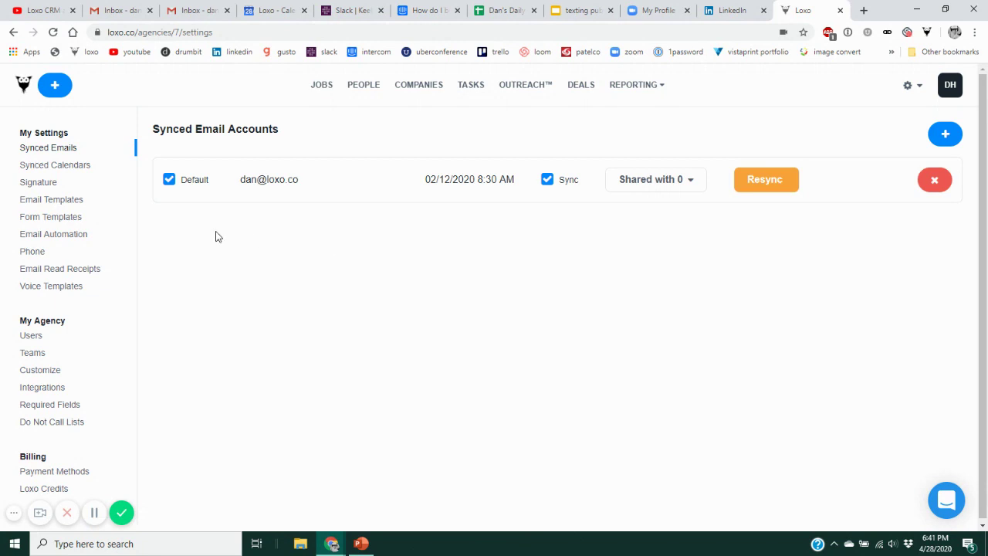
pyautogui.click(65, 222)
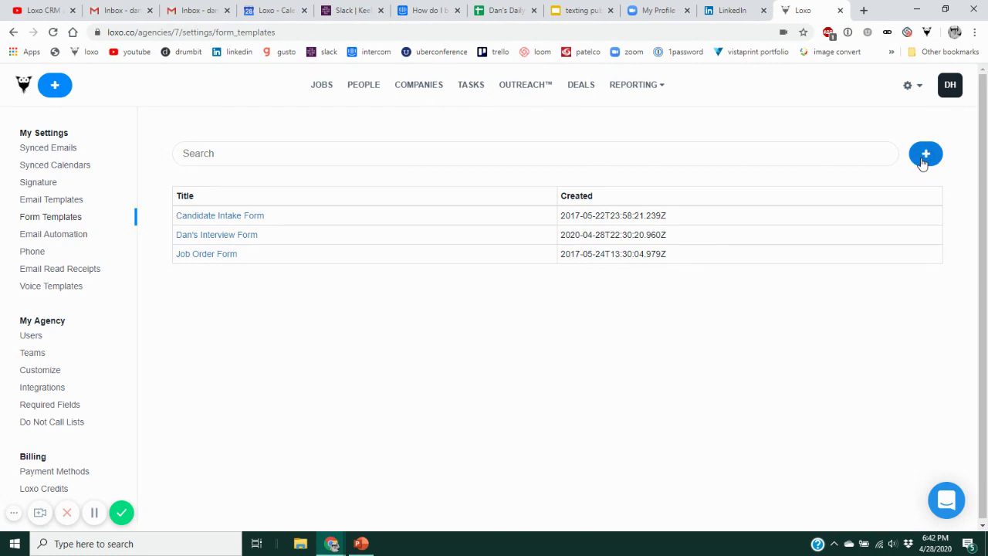
# Step: Open the Candidate Intake Form template and examine its layout and the available question types
pyautogui.click(208, 221)
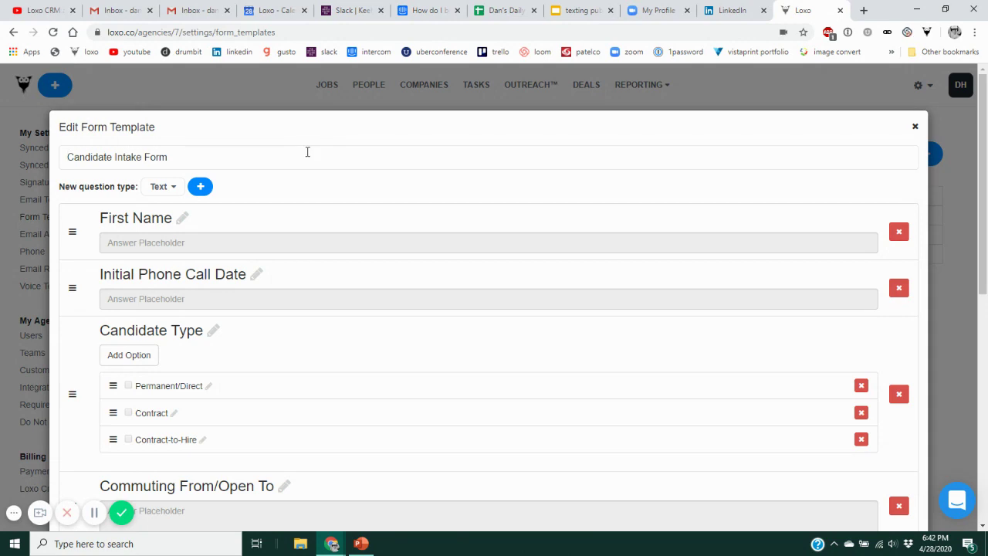
pyautogui.scroll(-6, 263, 222)
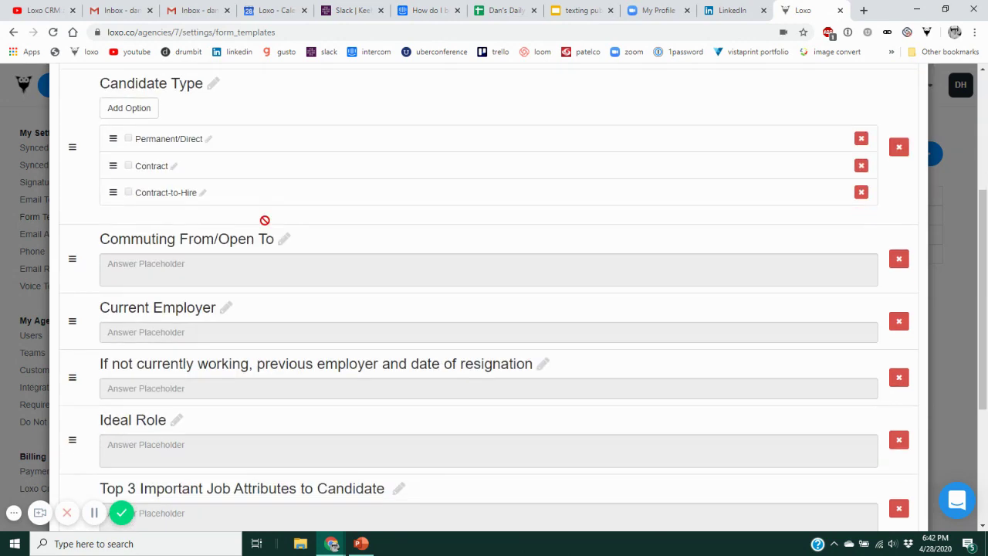
pyautogui.scroll(6, 279, 273)
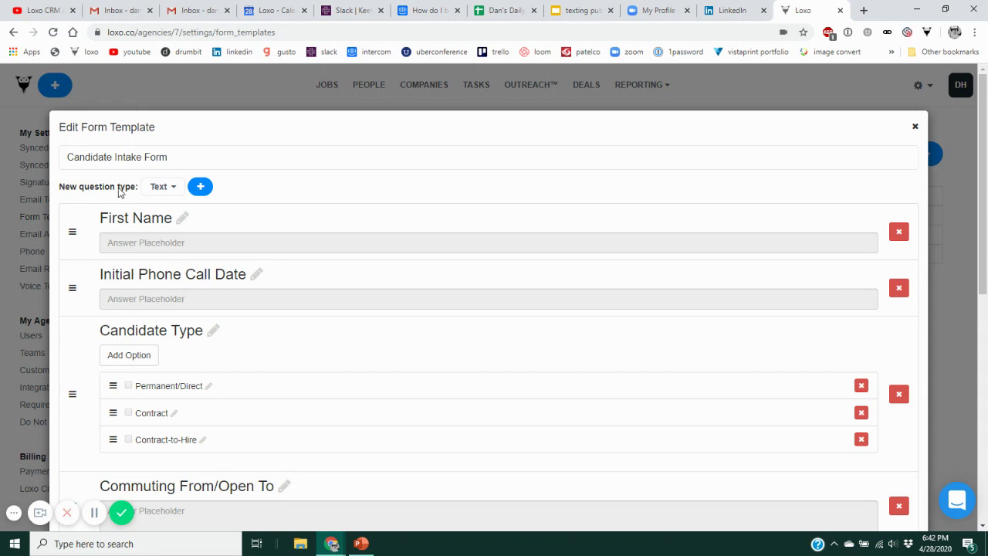
pyautogui.click(159, 188)
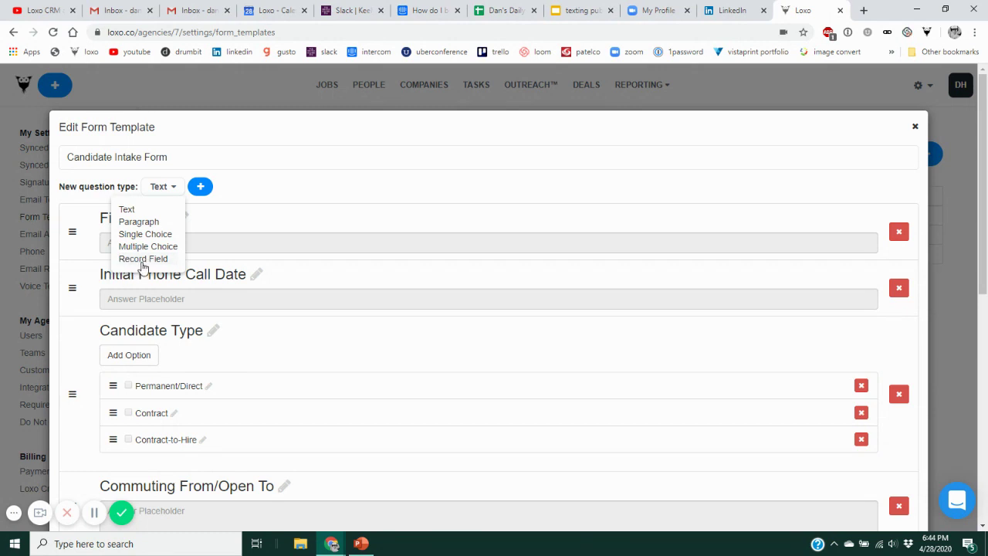
pyautogui.click(224, 216)
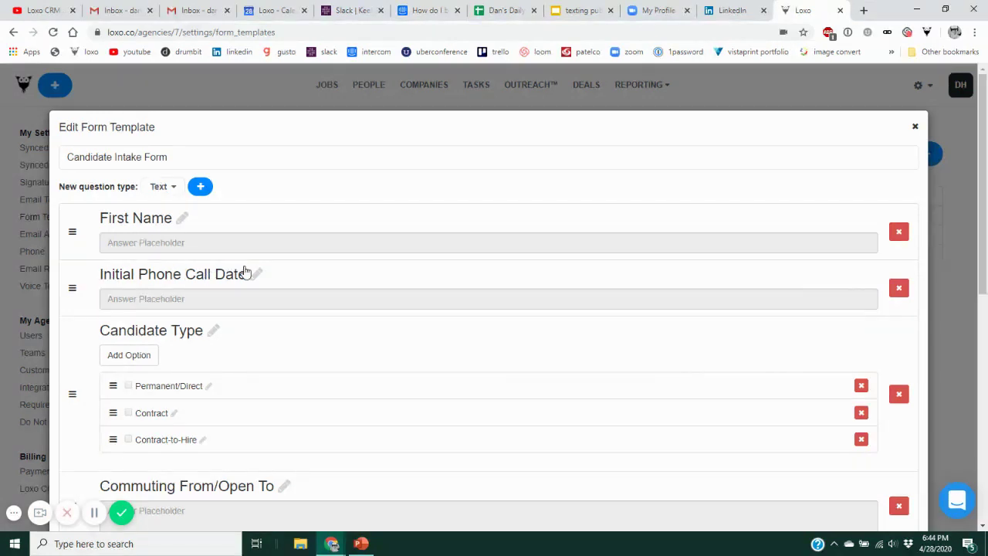
# Step: Review all the questions and the team sharing option of the Candidate Intake Form, and close it without saving
pyautogui.scroll(-2, 236, 290)
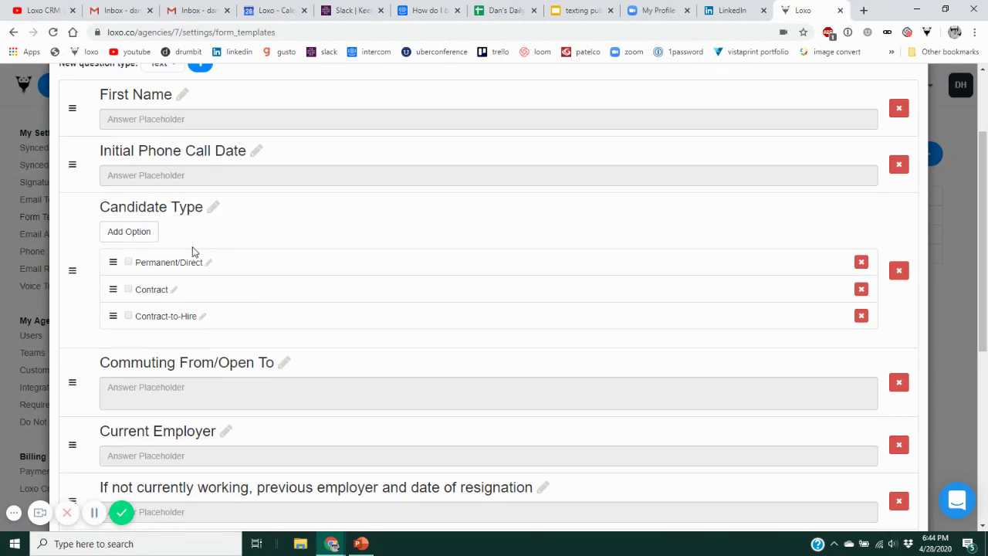
pyautogui.scroll(-2, 193, 251)
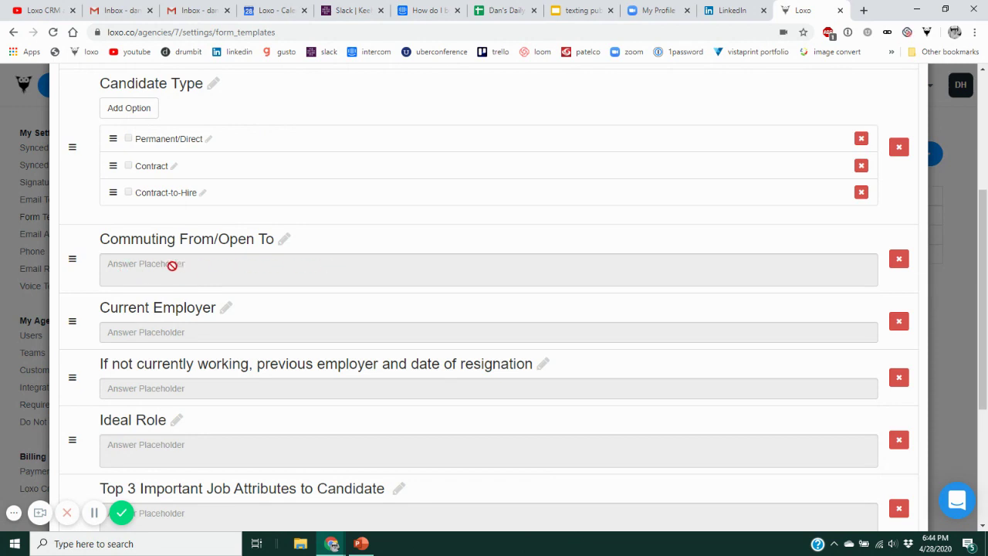
pyautogui.scroll(-2, 311, 275)
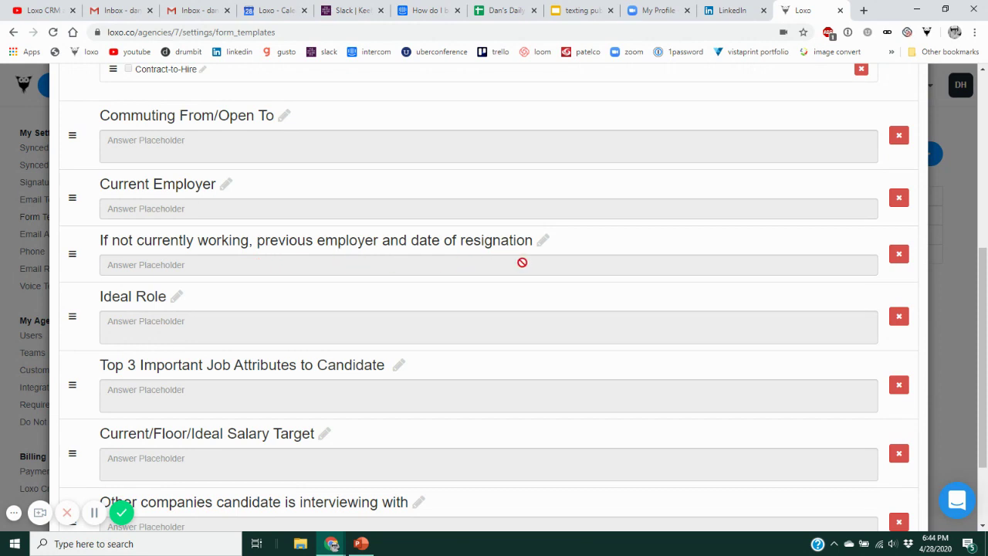
pyautogui.scroll(-2, 470, 263)
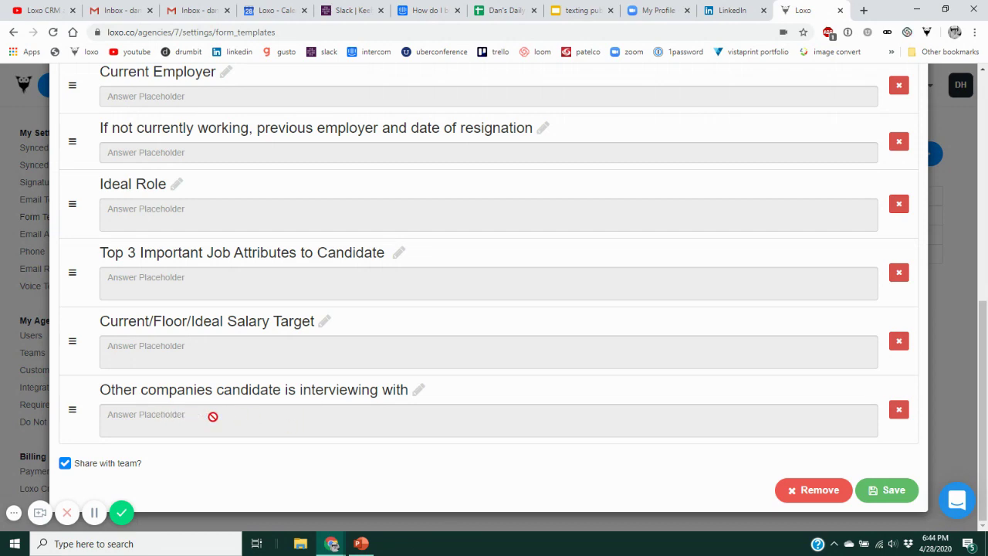
pyautogui.scroll(3, 320, 426)
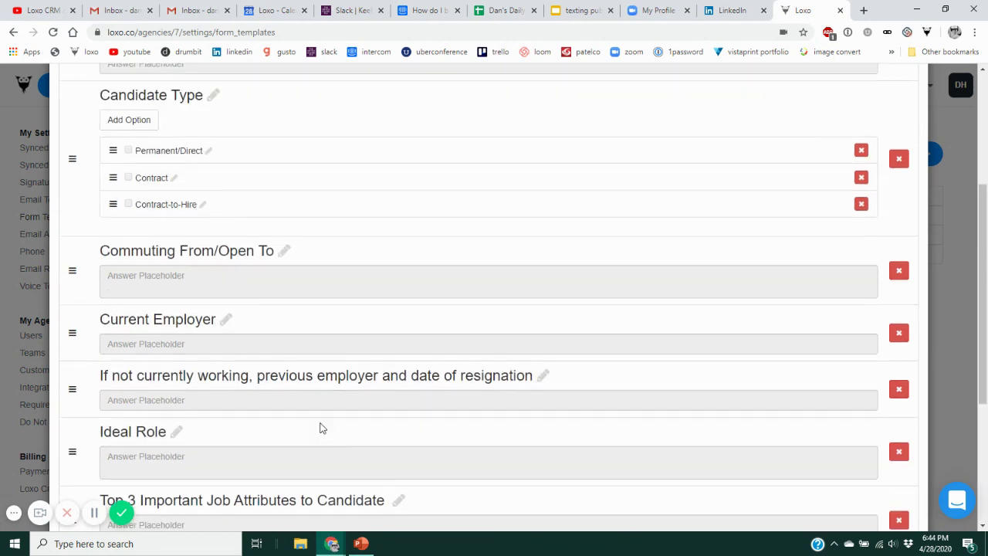
pyautogui.scroll(3, 323, 428)
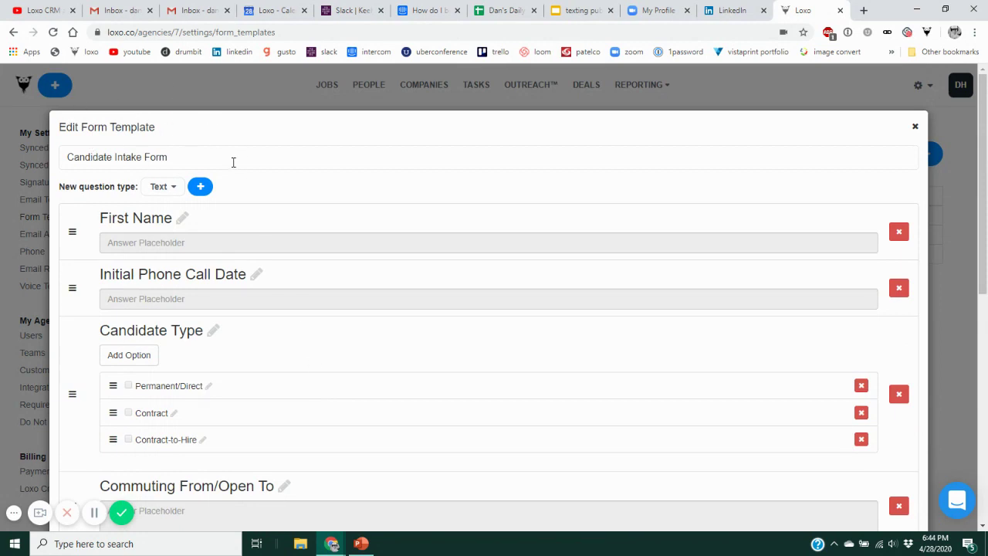
pyautogui.scroll(-6, 232, 163)
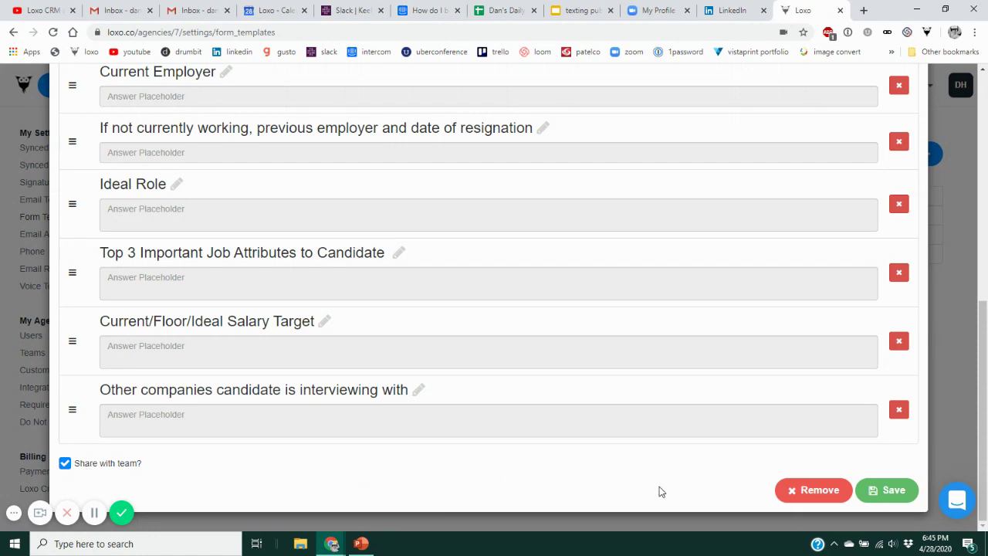
pyautogui.scroll(6, 669, 447)
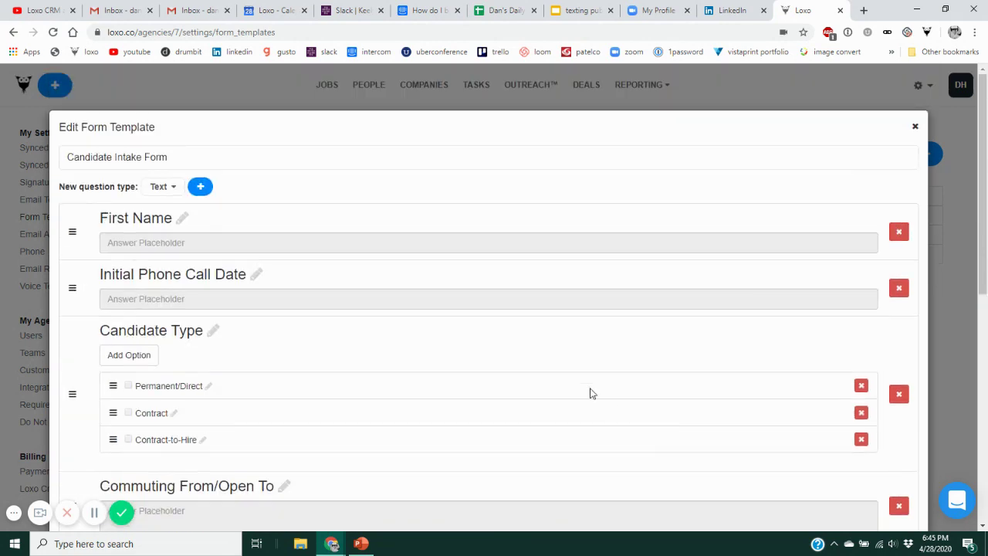
pyautogui.click(914, 128)
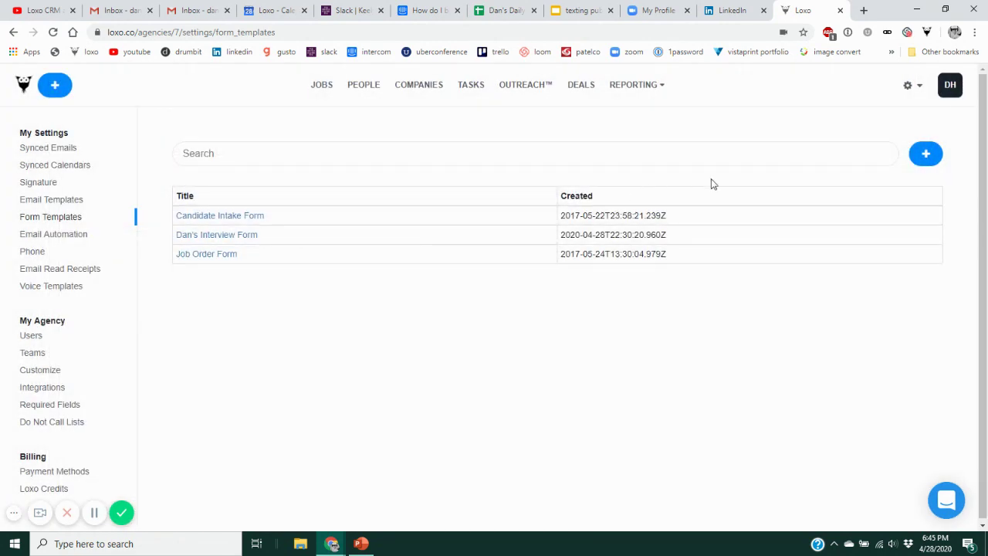
# Step: Start a new form template titled "Test Form 2" and share it with the team
pyautogui.click(931, 159)
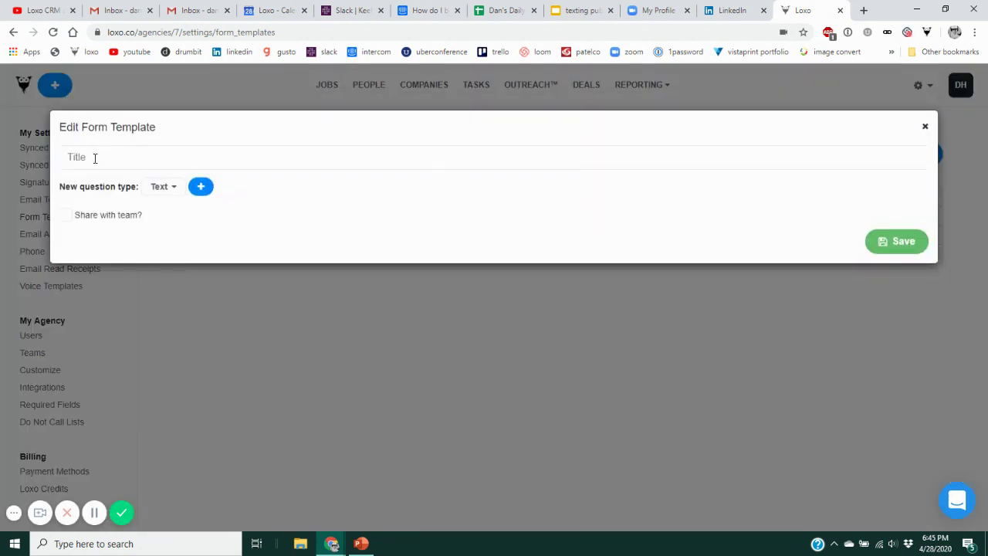
pyautogui.click(147, 157)
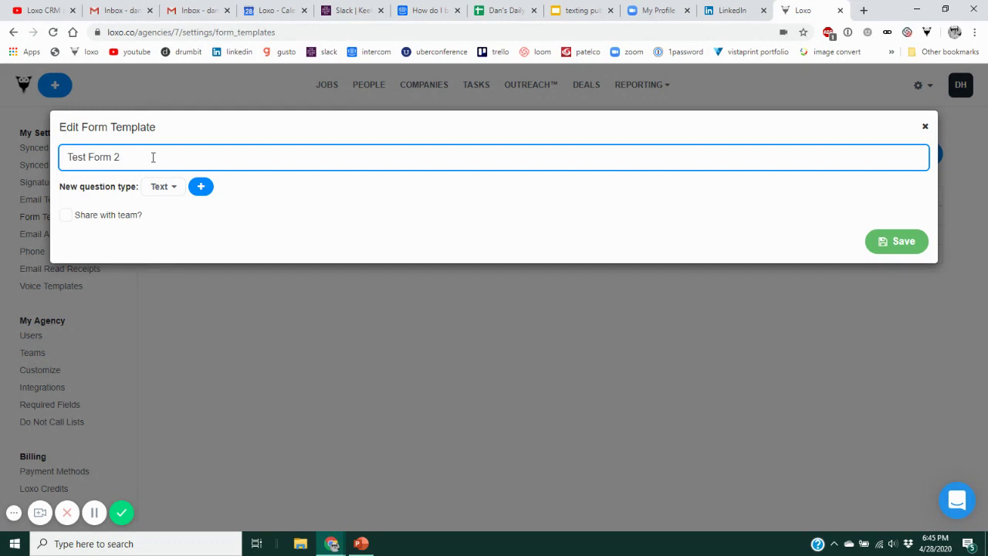
pyautogui.click(414, 214)
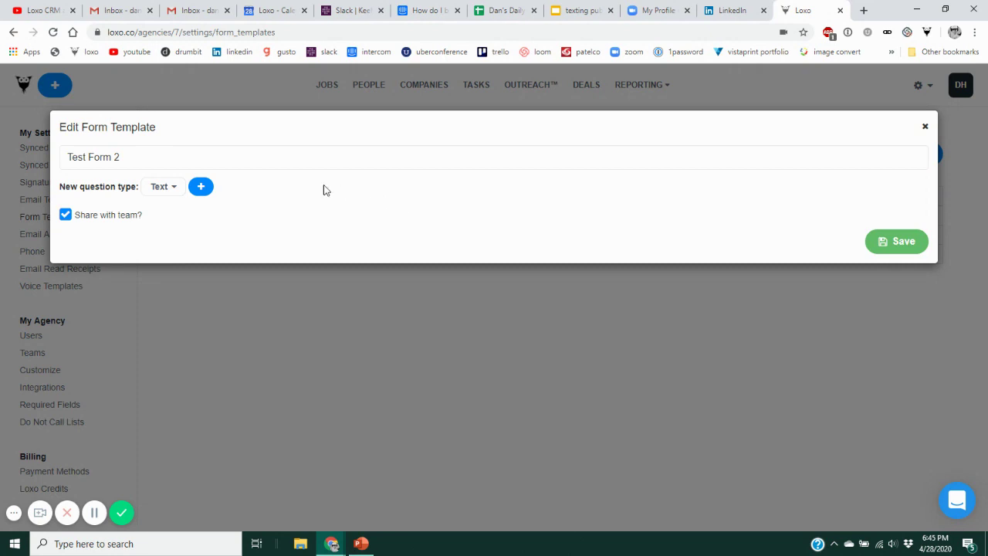
pyautogui.click(64, 217)
pyautogui.click(65, 215)
# Step: Add a Text question labelled "Name" to the form template
pyautogui.click(159, 189)
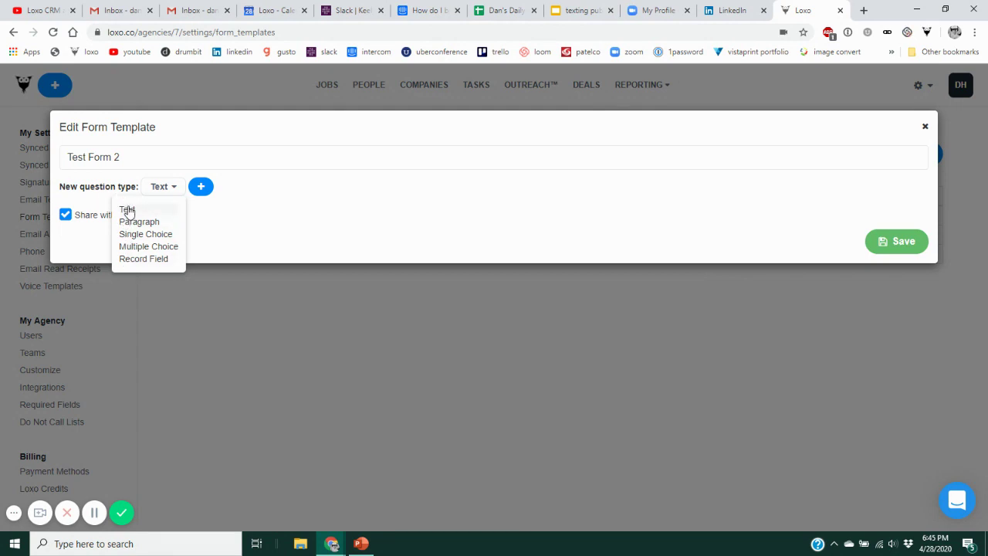
pyautogui.click(128, 210)
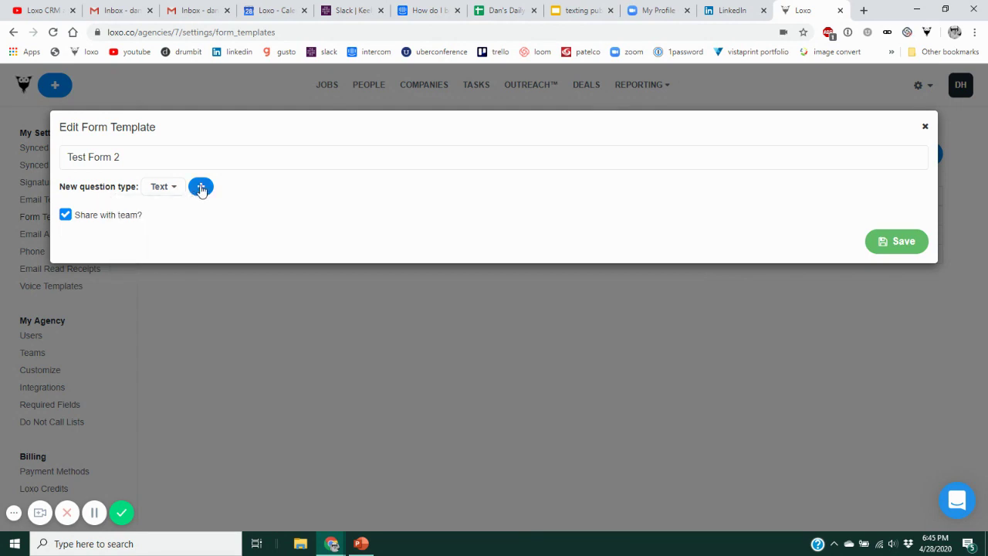
pyautogui.click(201, 191)
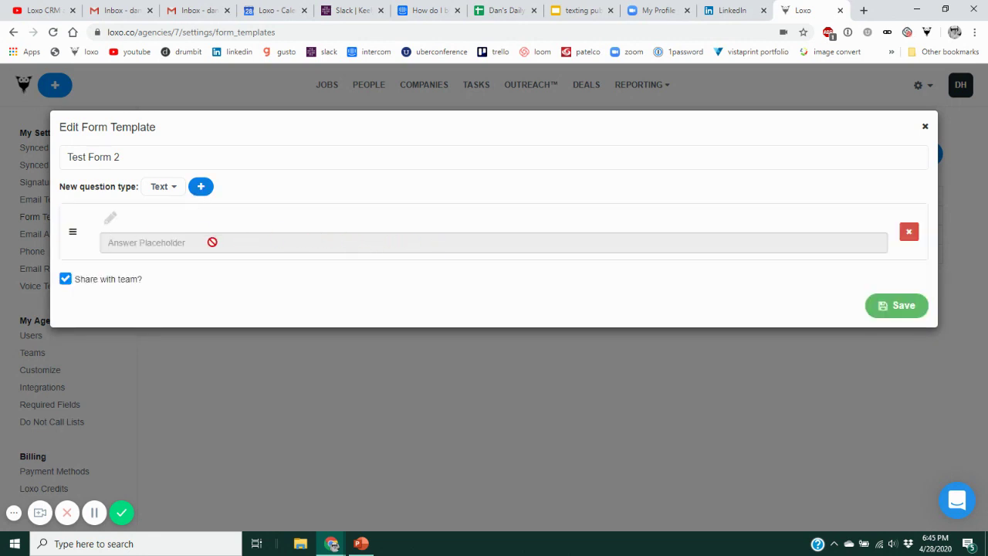
pyautogui.click(111, 222)
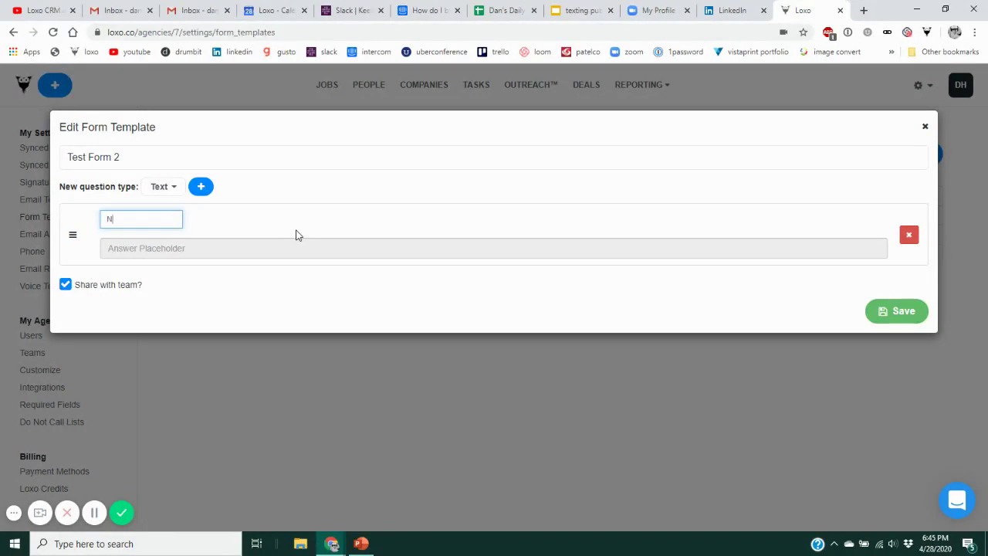
pyautogui.press('Return')
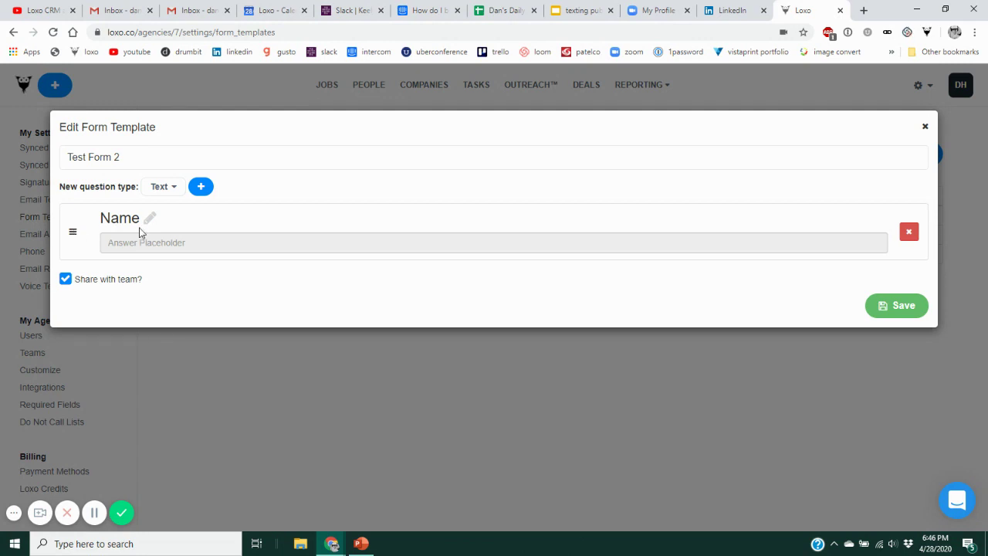
# Step: Add a Paragraph question reading "How did you hear about the job?" to the form template
pyautogui.click(164, 189)
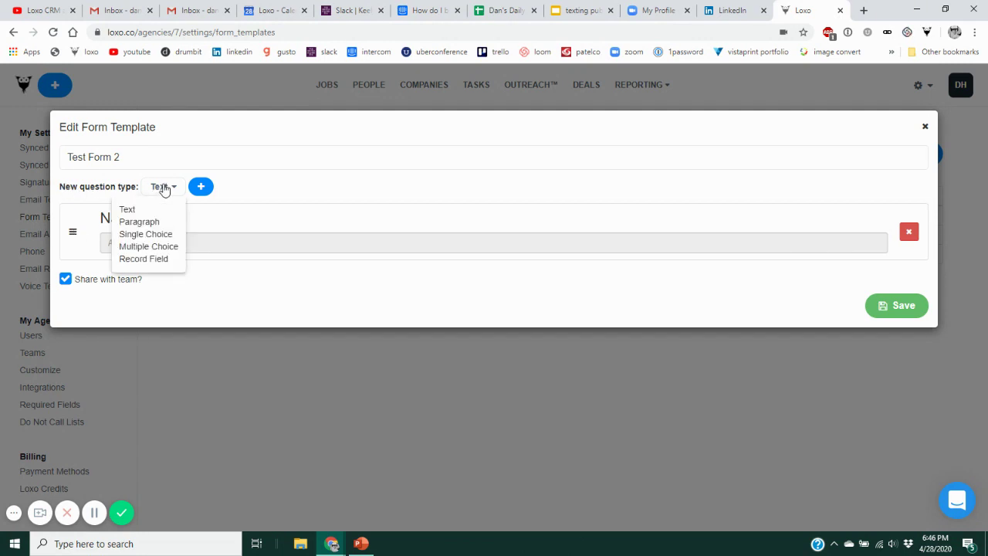
pyautogui.click(144, 224)
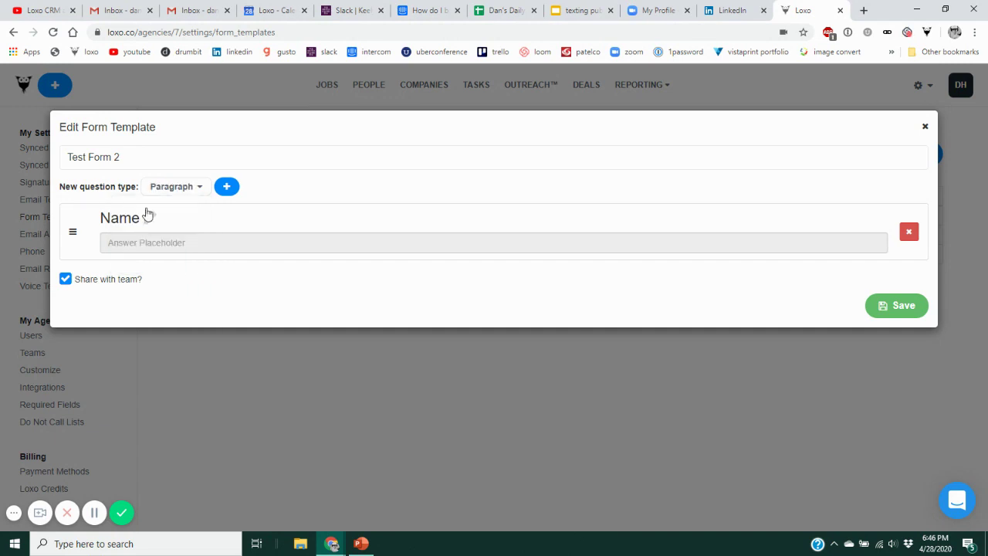
pyautogui.click(228, 187)
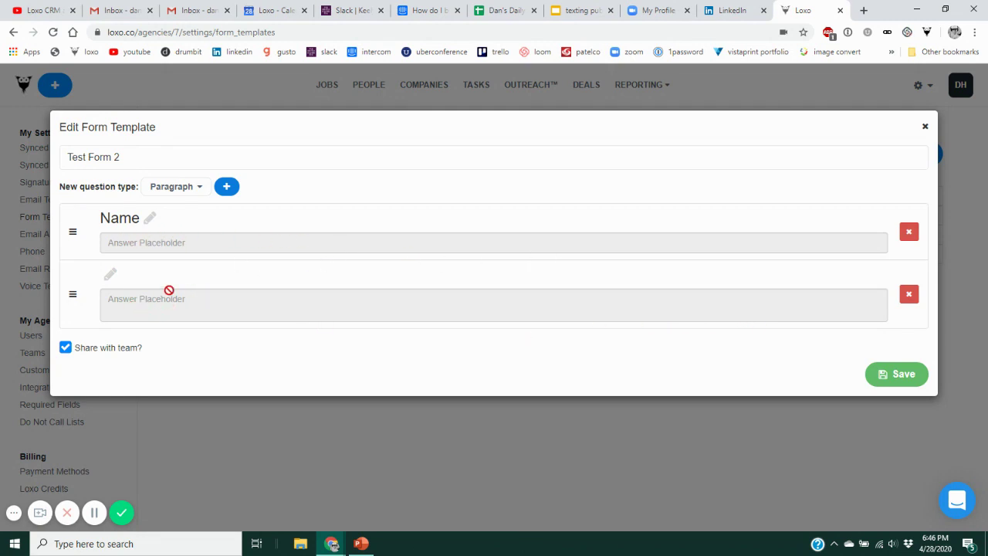
pyautogui.click(110, 274)
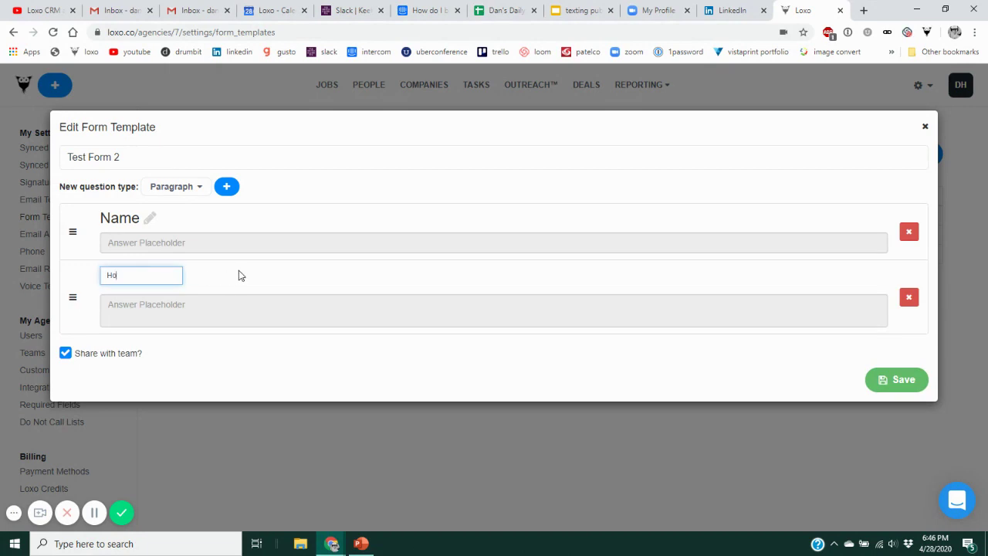
pyautogui.write('How did you hear about the')
pyautogui.write(' job?')
pyautogui.press('Return')
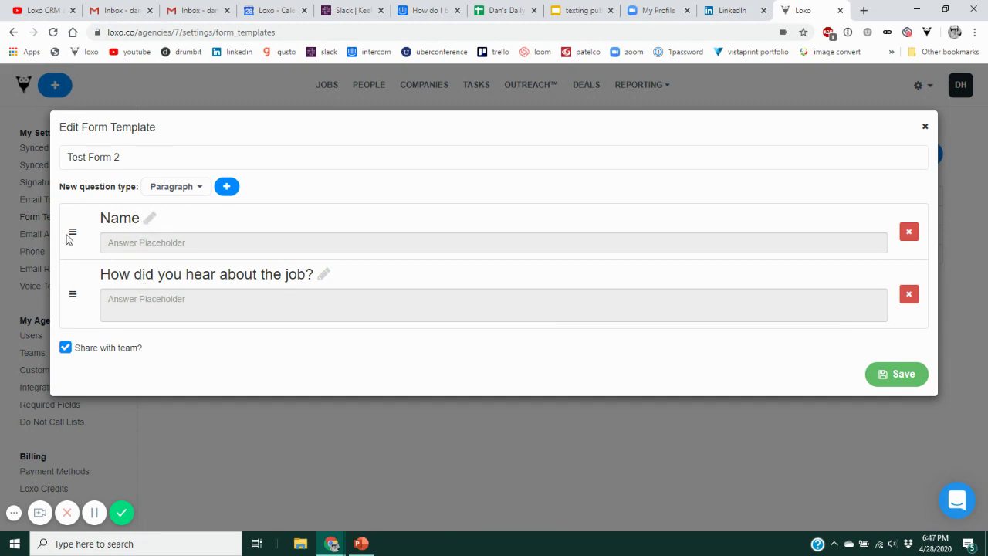
# Step: Move the "How did you hear about the job?" question above Name, and return Name to first place
pyautogui.moveTo(73, 297); pyautogui.dragTo(75, 231)
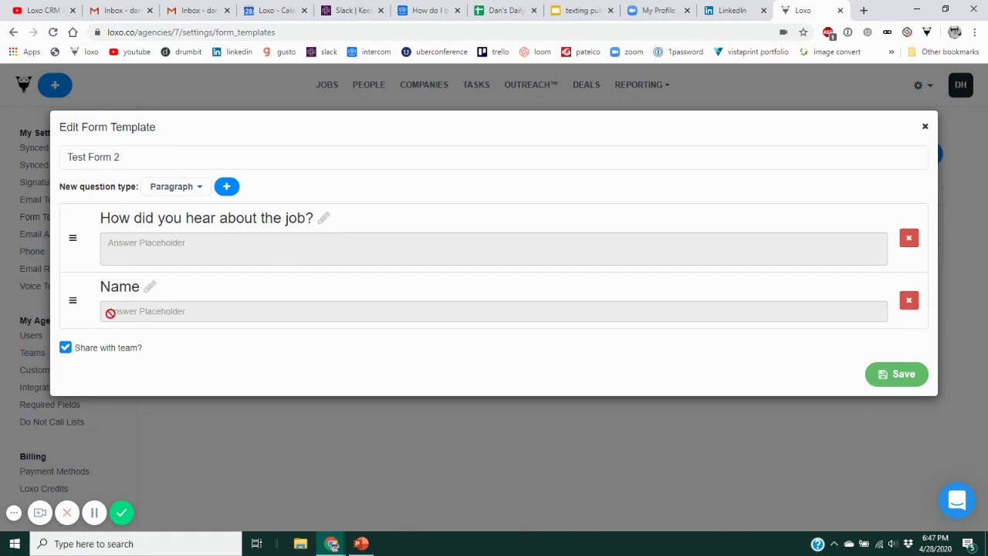
pyautogui.moveTo(72, 303); pyautogui.dragTo(74, 235)
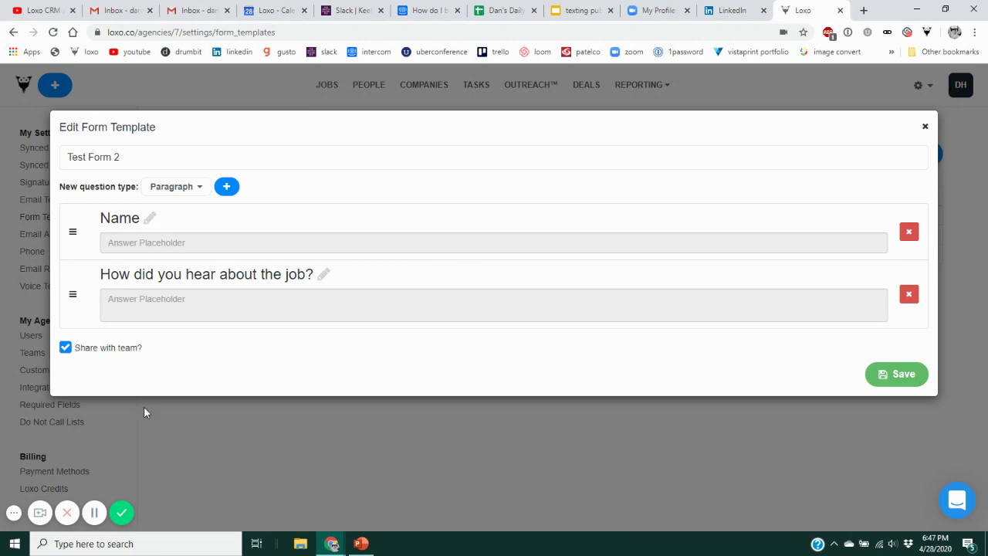
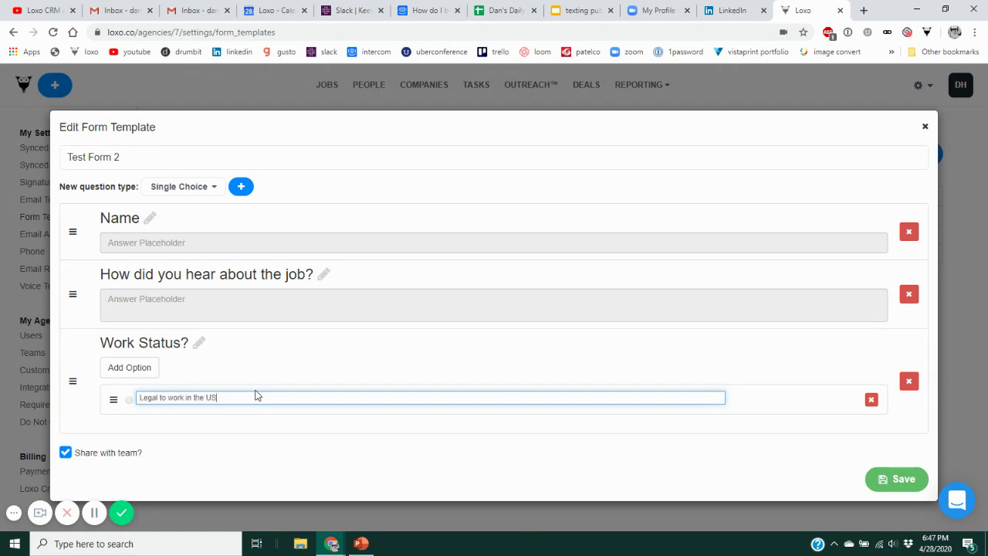
# Step: Finish the "Legal to work in the US" option of the Work Status? question and add a second option, "Visa Status 487"
pyautogui.press('Return')
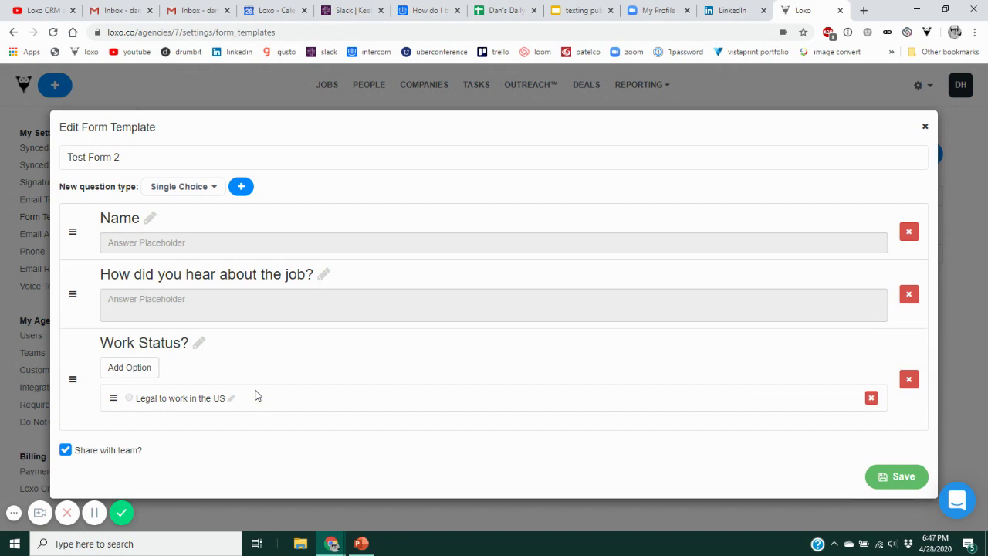
pyautogui.click(145, 367)
pyautogui.click(223, 428)
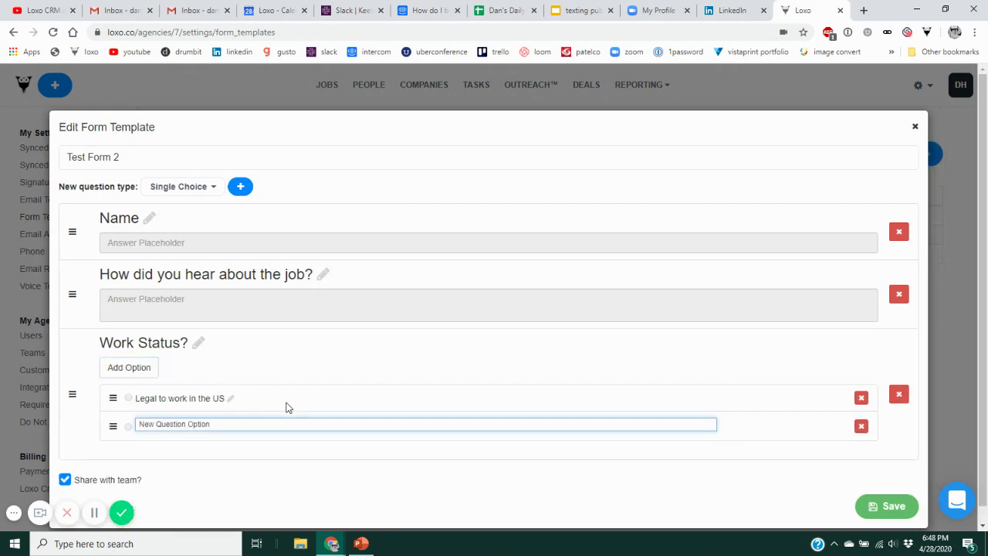
pyautogui.press('BackSpace')
pyautogui.press('BackSpace')
pyautogui.press('BackSpace')
pyautogui.press('BackSpace')
pyautogui.press('BackSpace')
pyautogui.press('BackSpace')
pyautogui.press('BackSpace')
pyautogui.press('BackSpace')
pyautogui.press('BackSpace')
pyautogui.press('BackSpace')
pyautogui.press('BackSpace')
pyautogui.press('BackSpace')
pyautogui.press('BackSpace')
pyautogui.press('BackSpace')
pyautogui.press('BackSpace')
pyautogui.press('Return')
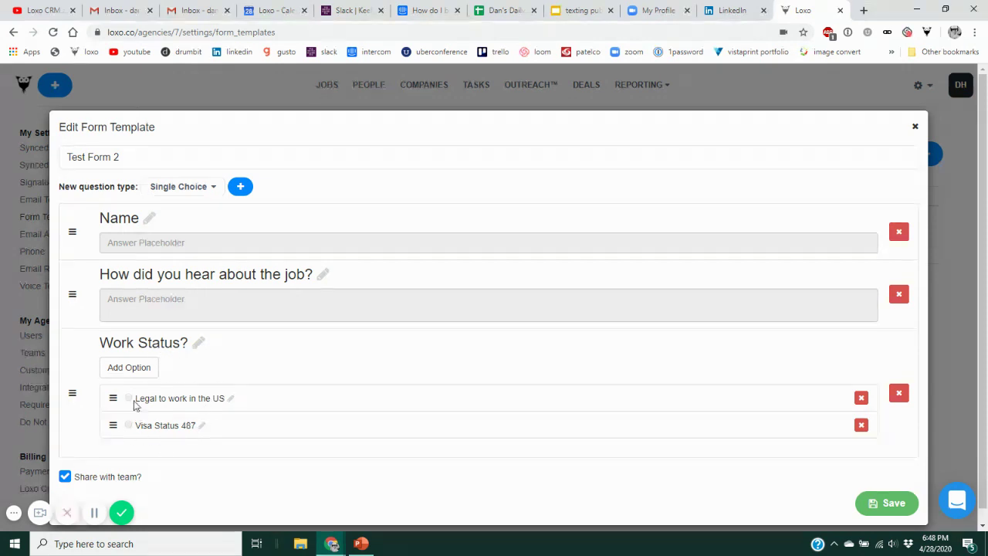
# Step: Add a third option reading "No but I will be soon" to the Work Status? question
pyautogui.click(128, 374)
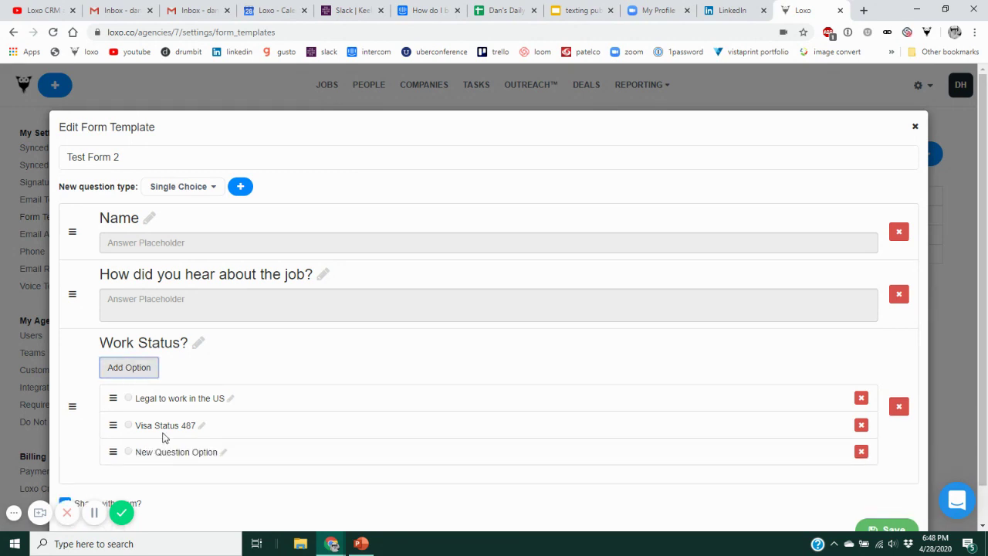
pyautogui.click(222, 453)
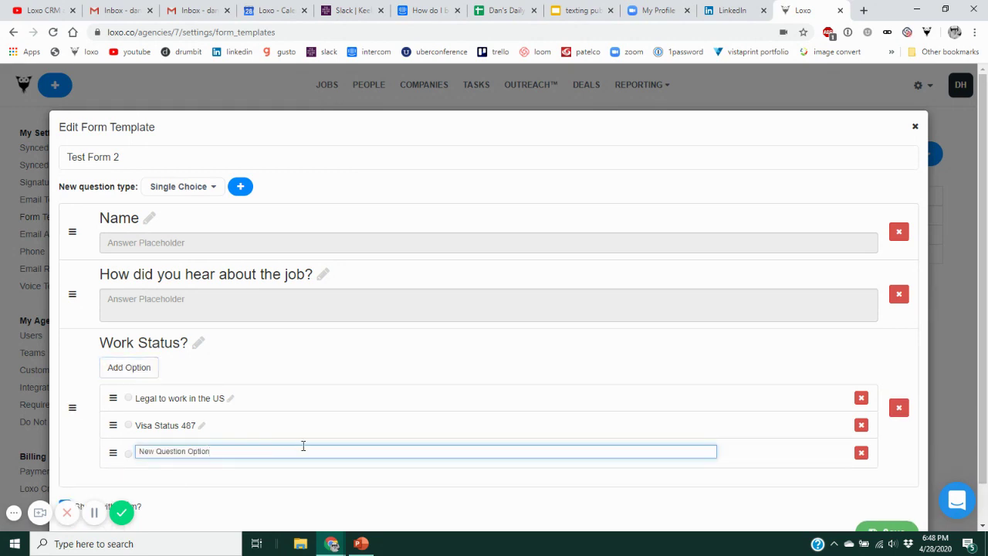
pyautogui.press('BackSpace')
pyautogui.press('BackSpace')
pyautogui.press('BackSpace')
pyautogui.press('BackSpace')
pyautogui.press('BackSpace')
pyautogui.press('BackSpace')
pyautogui.press('BackSpace')
pyautogui.press('BackSpace')
pyautogui.press('BackSpace')
pyautogui.press('BackSpace')
pyautogui.press('BackSpace')
pyautogui.press('BackSpace')
pyautogui.press('BackSpace')
pyautogui.press('BackSpace')
pyautogui.press('BackSpace')
pyautogui.press('Return')
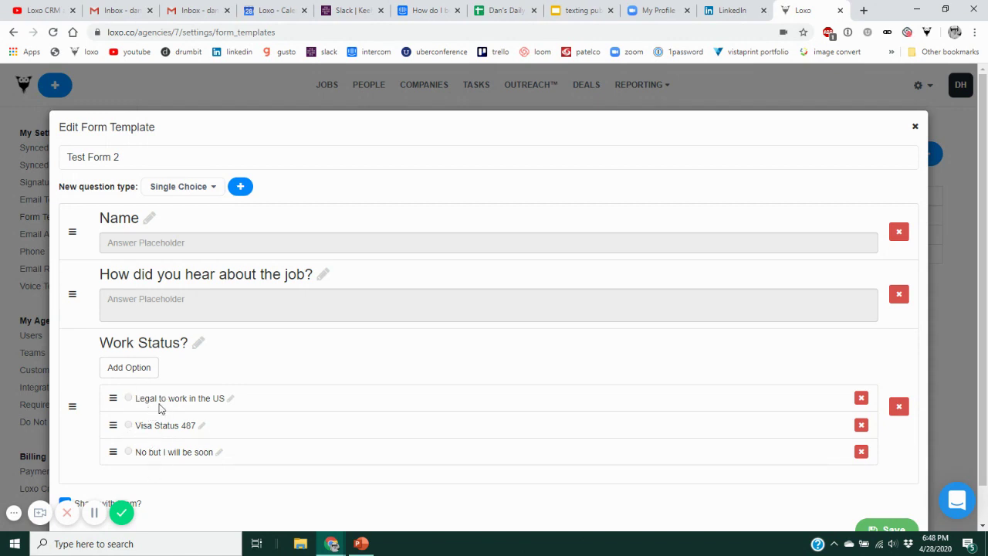
# Step: Add a Multiple Choice question titled "Skills You Have?" to the form template
pyautogui.click(194, 189)
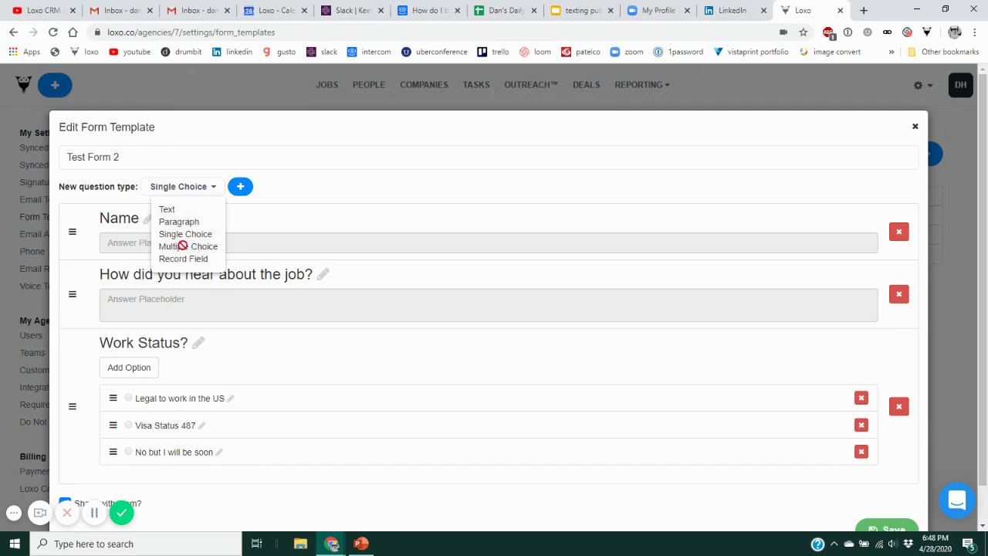
pyautogui.click(185, 246)
pyautogui.click(247, 188)
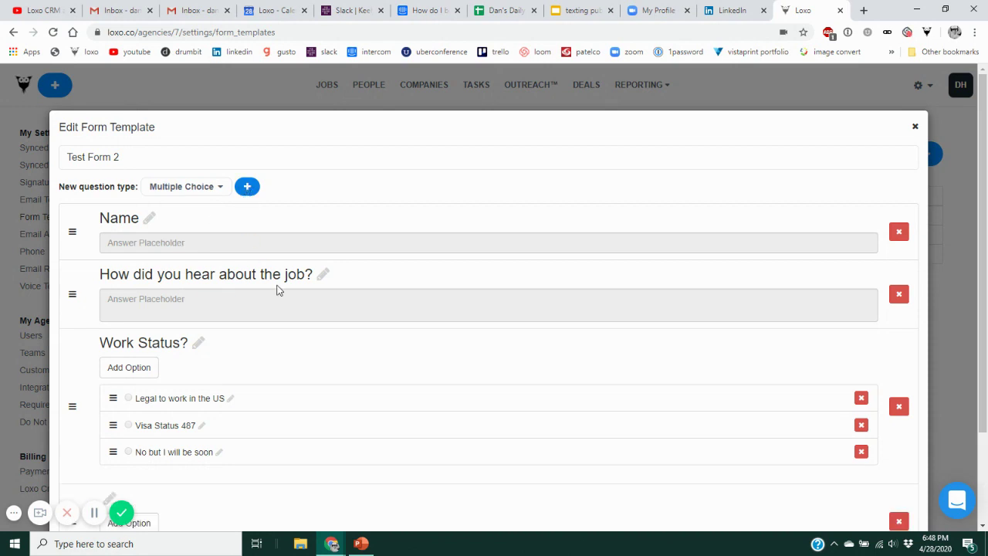
pyautogui.scroll(-2, 278, 290)
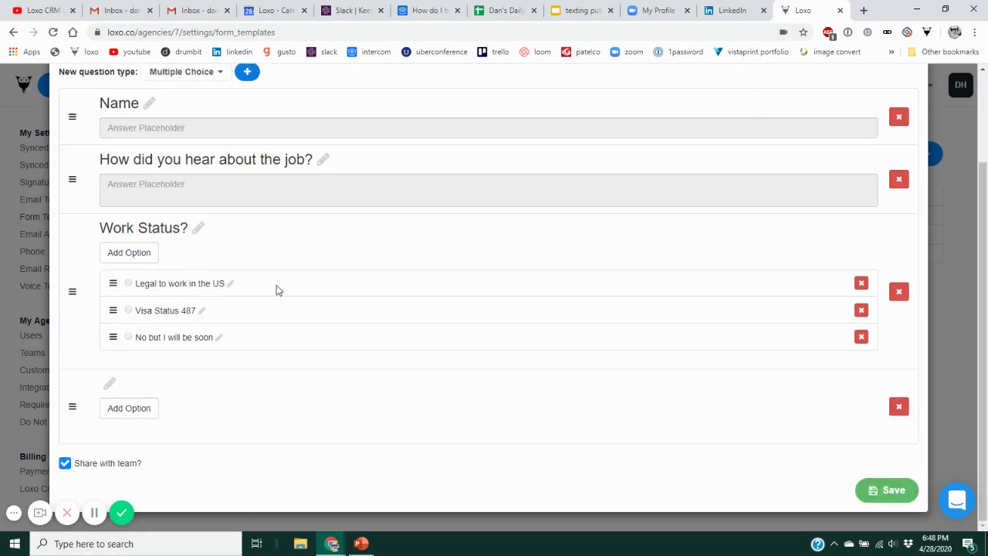
pyautogui.click(111, 386)
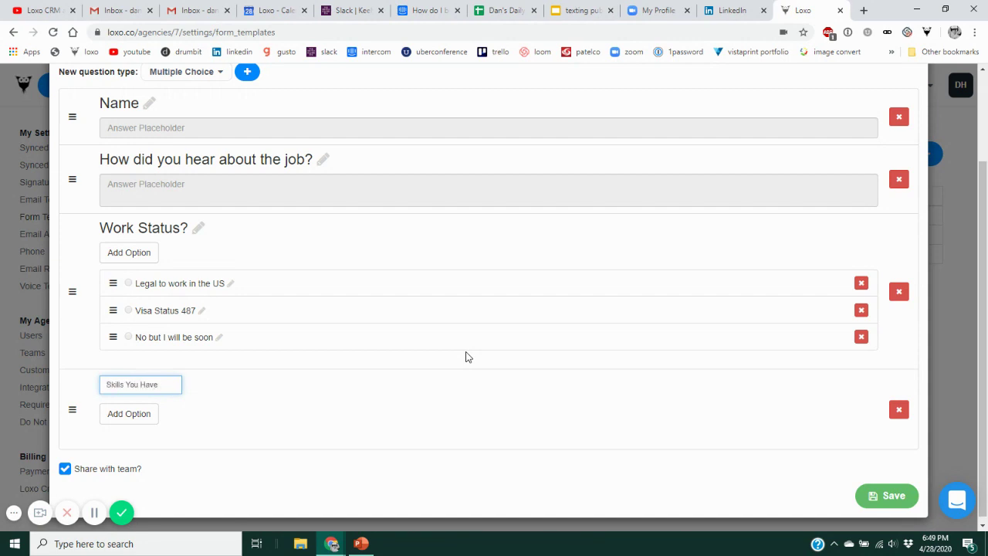
pyautogui.press('Return')
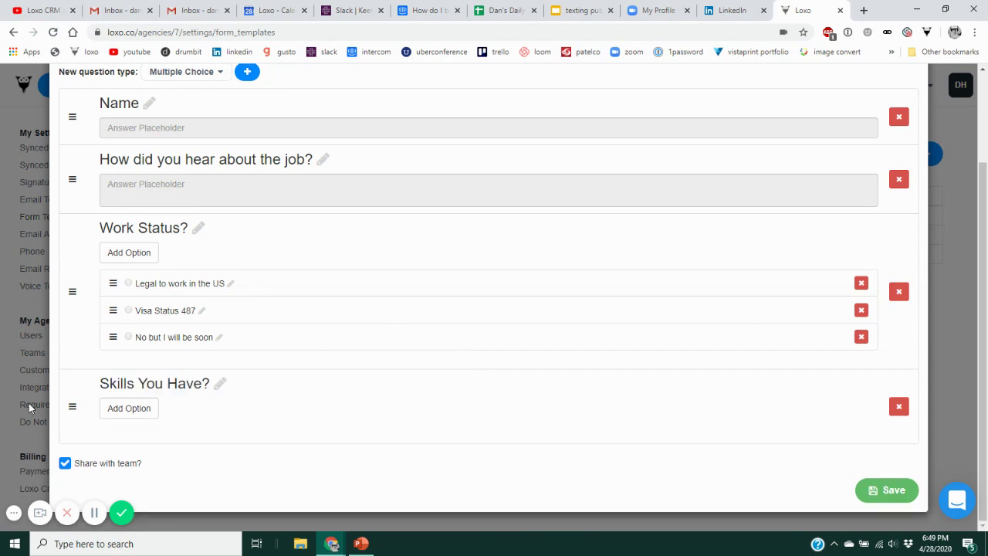
# Step: Add a first option reading "Coding?" to the Skills You Have? question
pyautogui.click(129, 409)
pyautogui.scroll(-1, 239, 378)
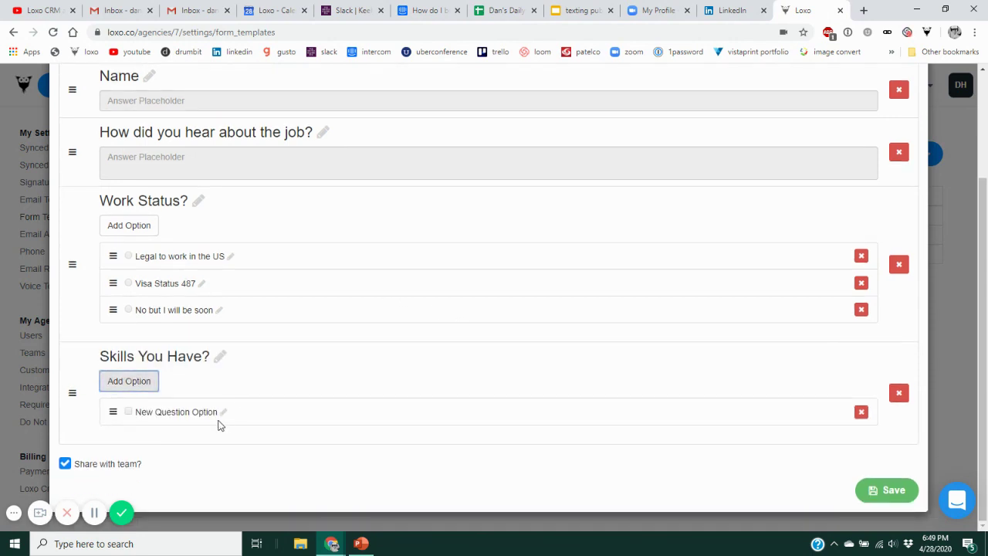
pyautogui.click(225, 414)
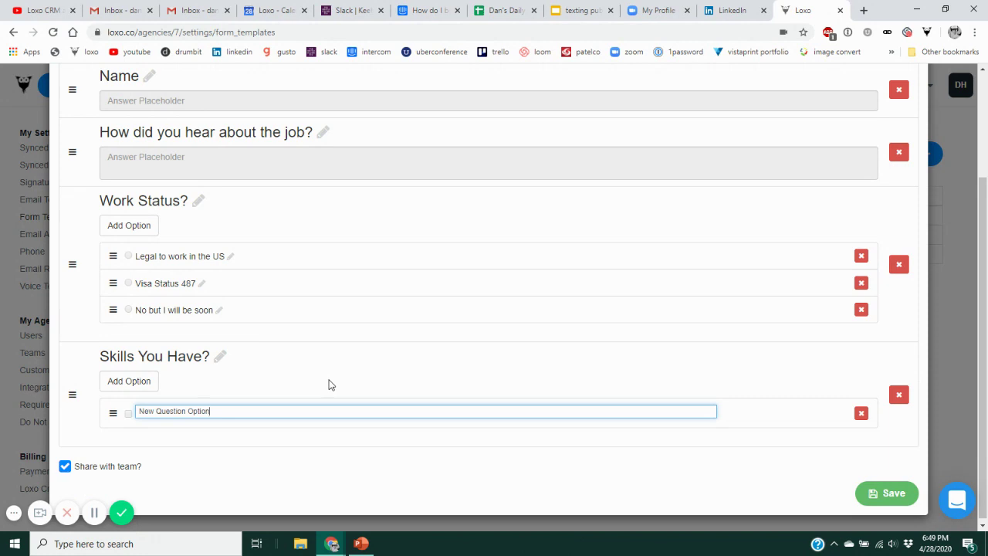
pyautogui.press('BackSpace')
pyautogui.press('BackSpace')
pyautogui.press('BackSpace')
pyautogui.press('BackSpace')
pyautogui.press('BackSpace')
pyautogui.press('BackSpace')
pyautogui.press('BackSpace')
pyautogui.press('BackSpace')
pyautogui.press('BackSpace')
pyautogui.press('BackSpace')
pyautogui.press('BackSpace')
pyautogui.press('BackSpace')
pyautogui.press('BackSpace')
pyautogui.press('BackSpace')
pyautogui.press('BackSpace')
pyautogui.press('Return')
# Step: Add a second option reading "C++" to the Skills You Have? question
pyautogui.click(116, 384)
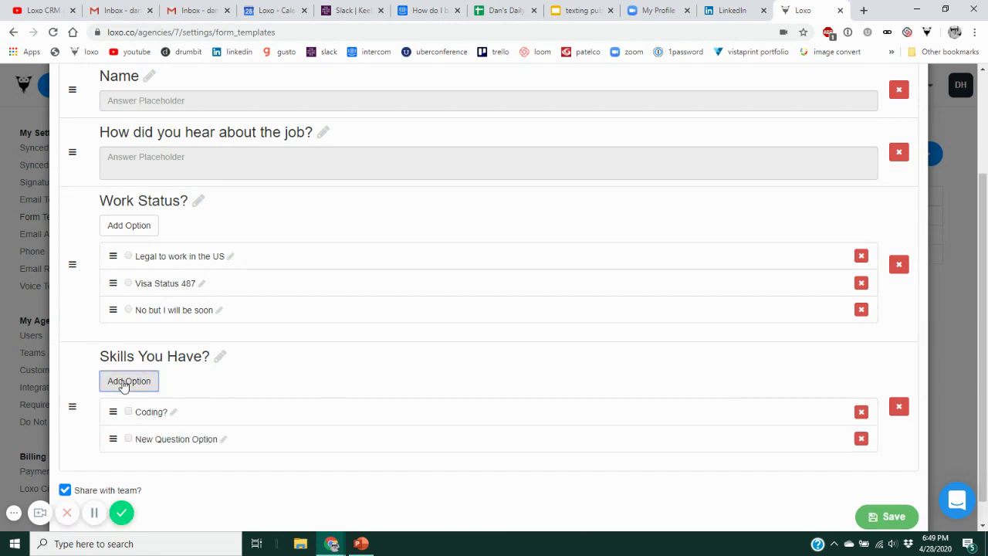
pyautogui.click(205, 438)
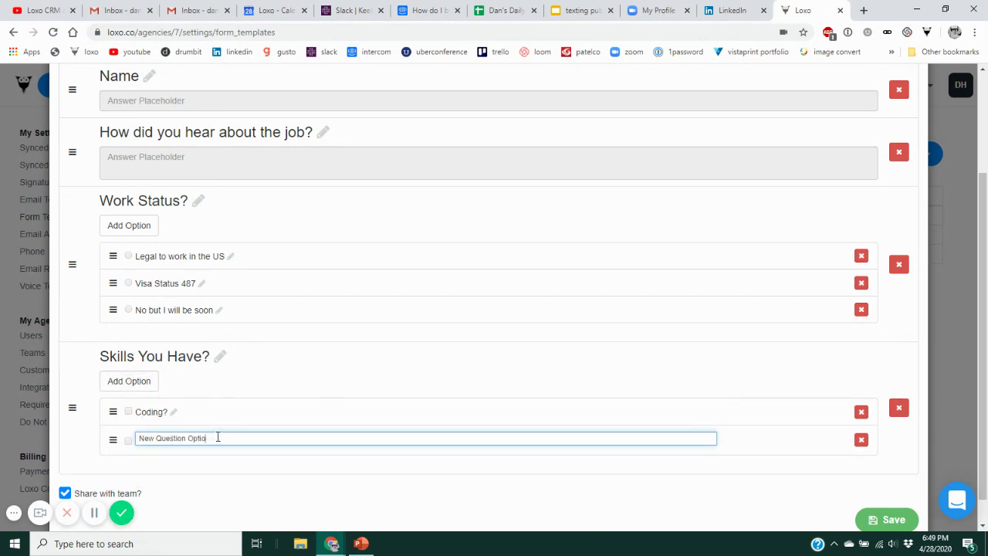
pyautogui.press('BackSpace')
pyautogui.press('BackSpace')
pyautogui.press('BackSpace')
pyautogui.press('BackSpace')
pyautogui.press('BackSpace')
pyautogui.press('BackSpace')
pyautogui.press('BackSpace')
pyautogui.press('BackSpace')
pyautogui.press('BackSpace')
pyautogui.press('BackSpace')
pyautogui.press('BackSpace')
pyautogui.press('BackSpace')
pyautogui.press('BackSpace')
pyautogui.press('BackSpace')
pyautogui.press('Return')
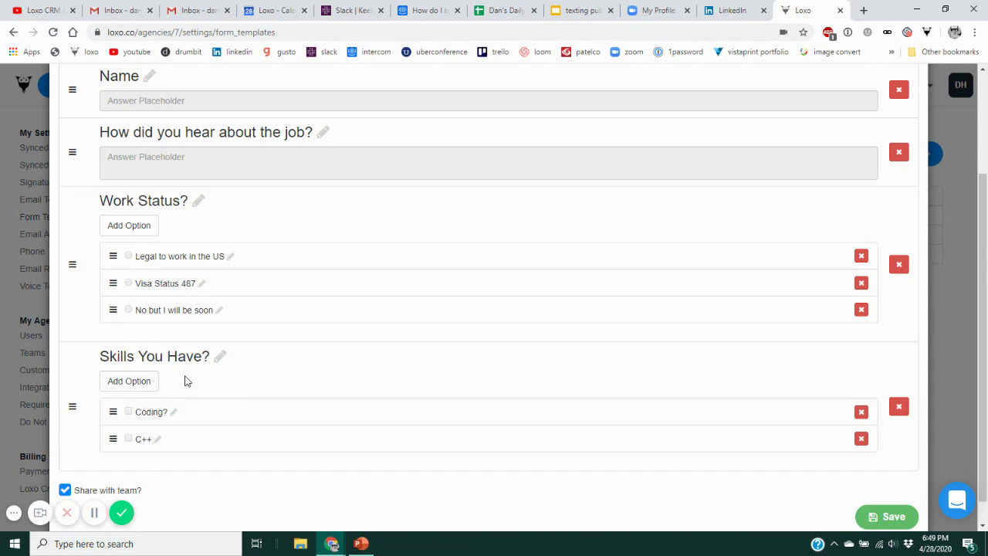
# Step: Add a Record Field question to the form template and link it to the Location (Person) field
pyautogui.scroll(-1, 177, 407)
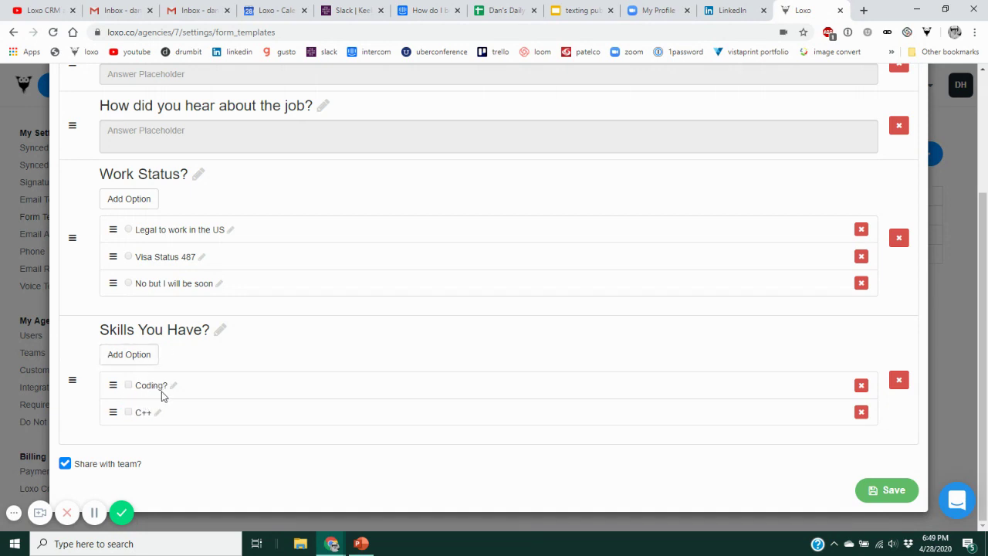
pyautogui.scroll(3, 160, 309)
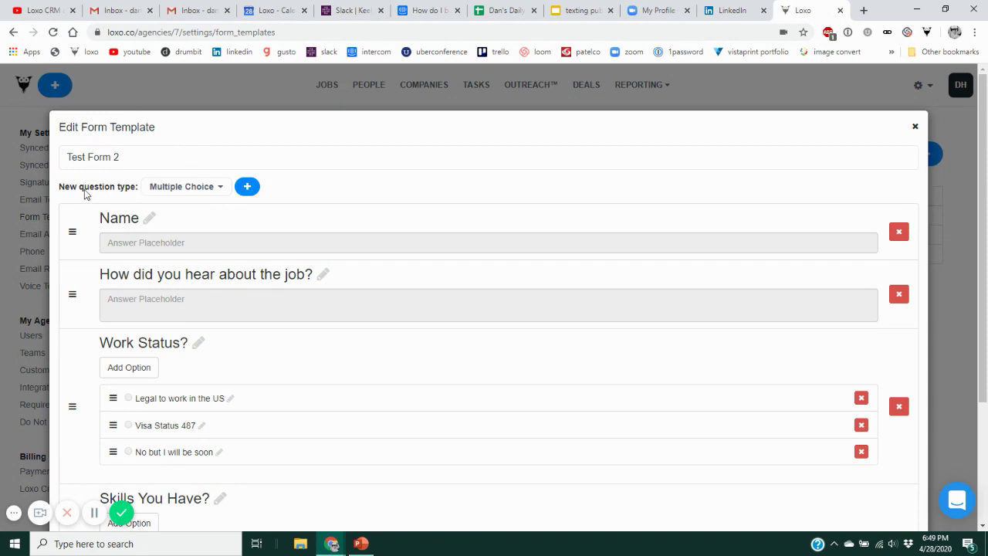
pyautogui.click(193, 188)
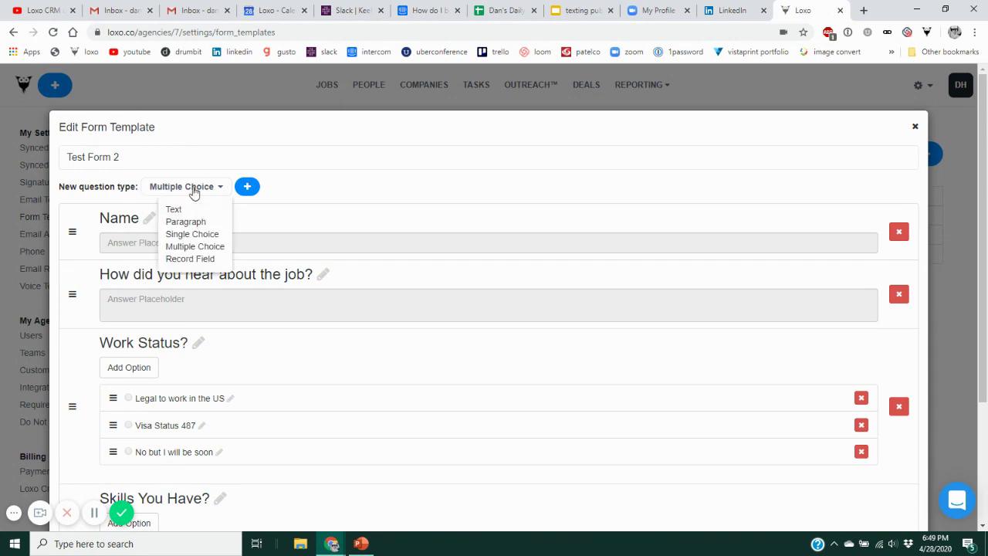
pyautogui.click(190, 260)
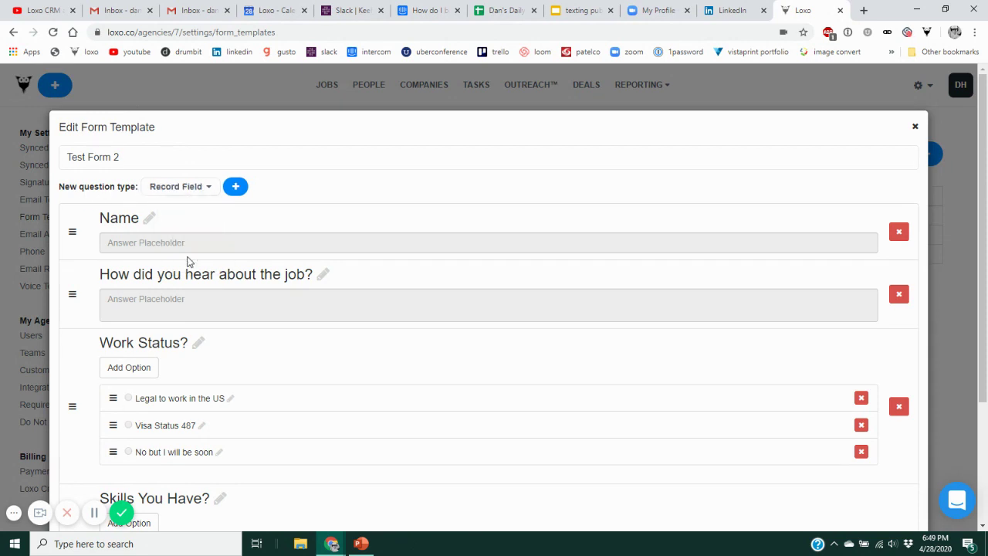
pyautogui.scroll(-3, 187, 257)
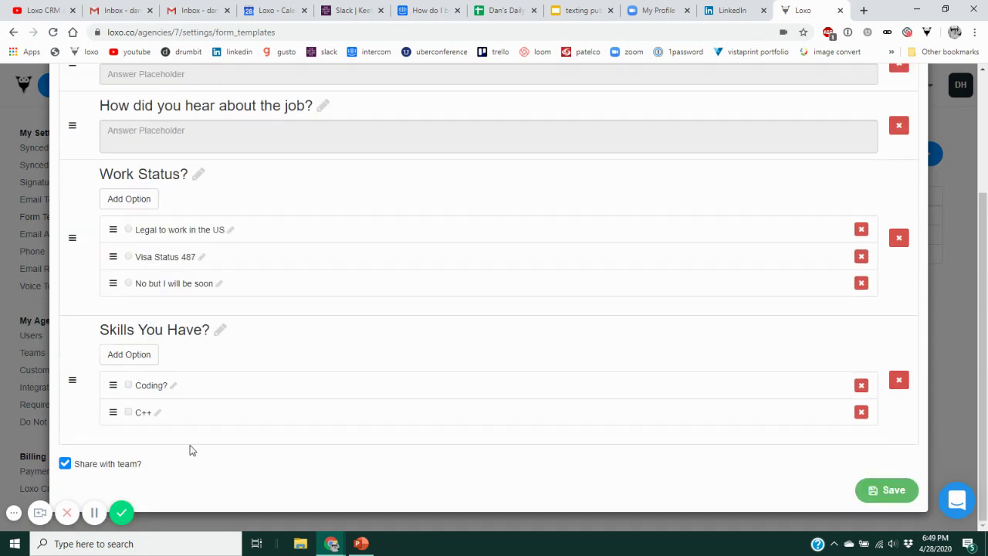
pyautogui.scroll(3, 197, 432)
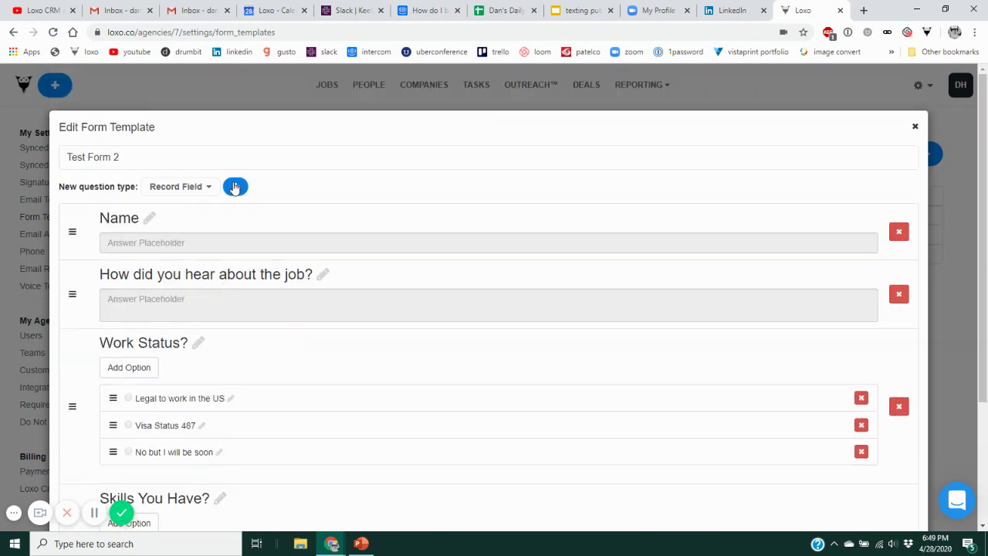
pyautogui.click(236, 189)
pyautogui.scroll(-3, 278, 289)
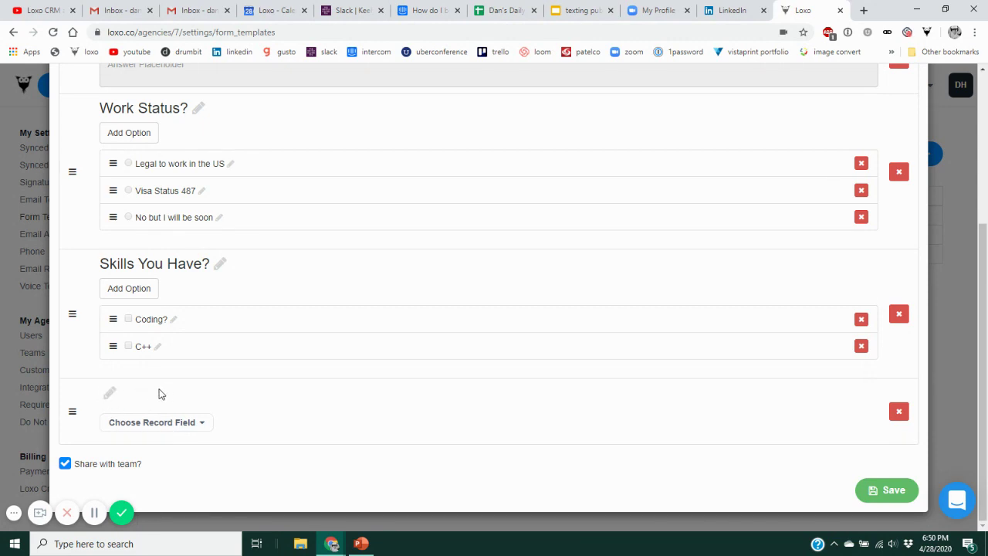
pyautogui.click(170, 425)
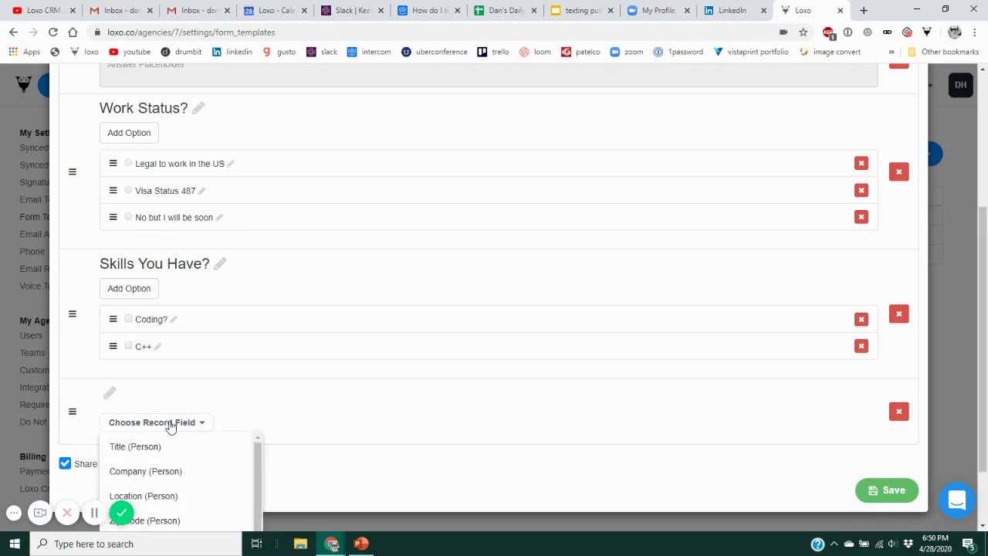
pyautogui.scroll(-1, 171, 425)
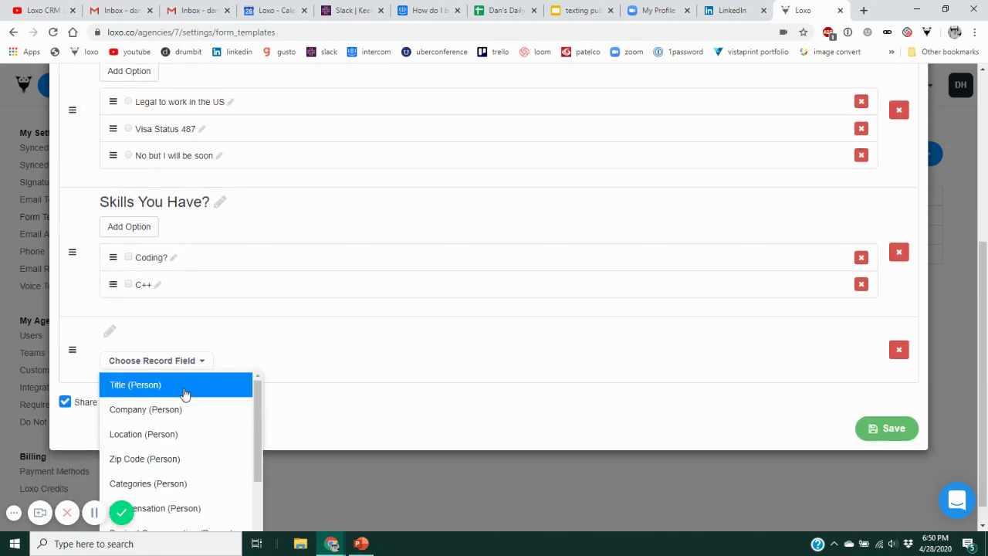
pyautogui.scroll(-5, 189, 394)
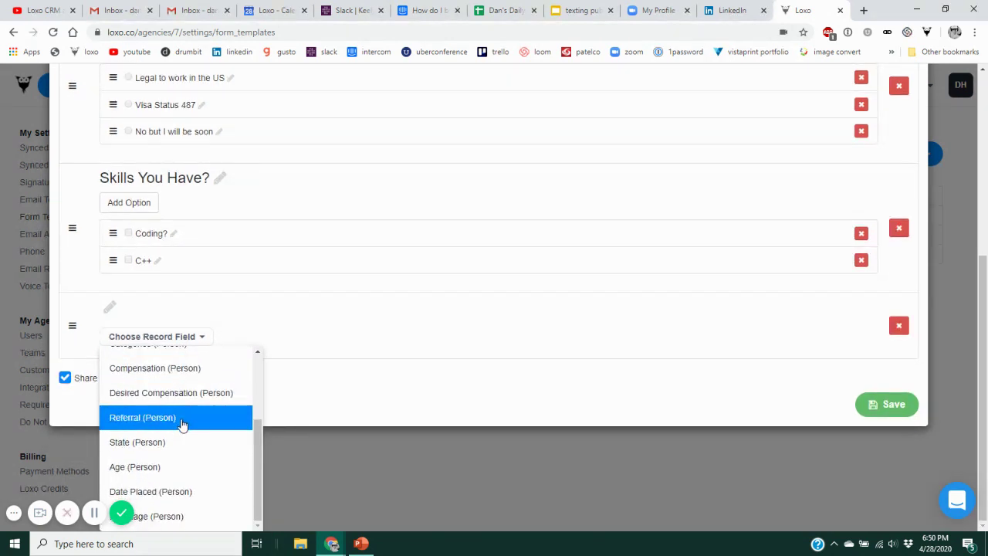
pyautogui.scroll(1, 183, 459)
pyautogui.scroll(6, 183, 459)
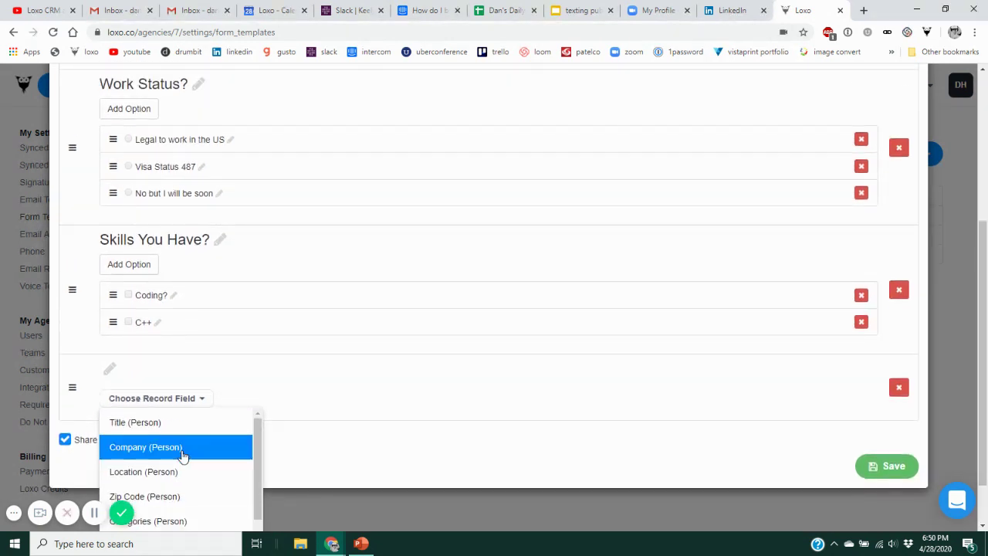
pyautogui.click(144, 472)
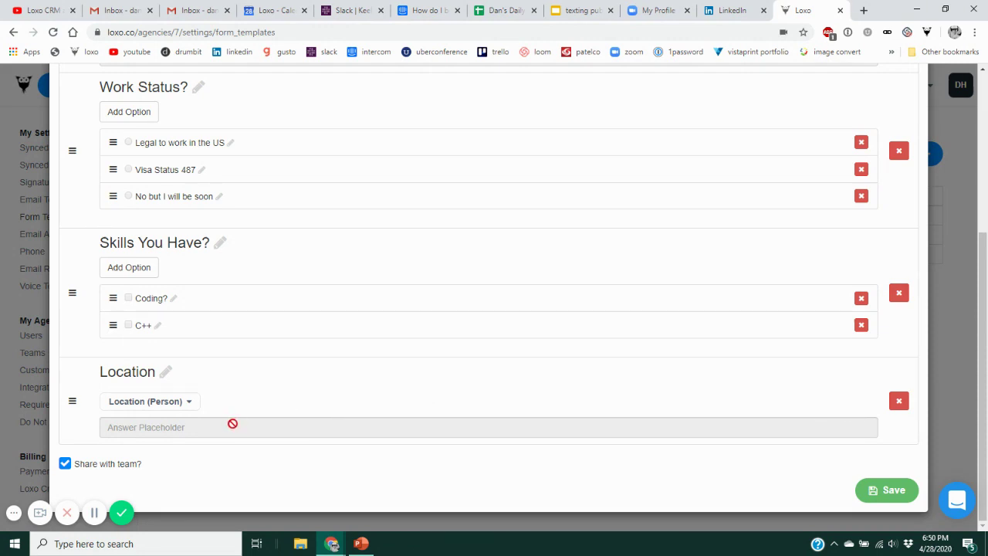
# Step: Add another Record Field question and link it to the Company (Person) field
pyautogui.scroll(4, 232, 424)
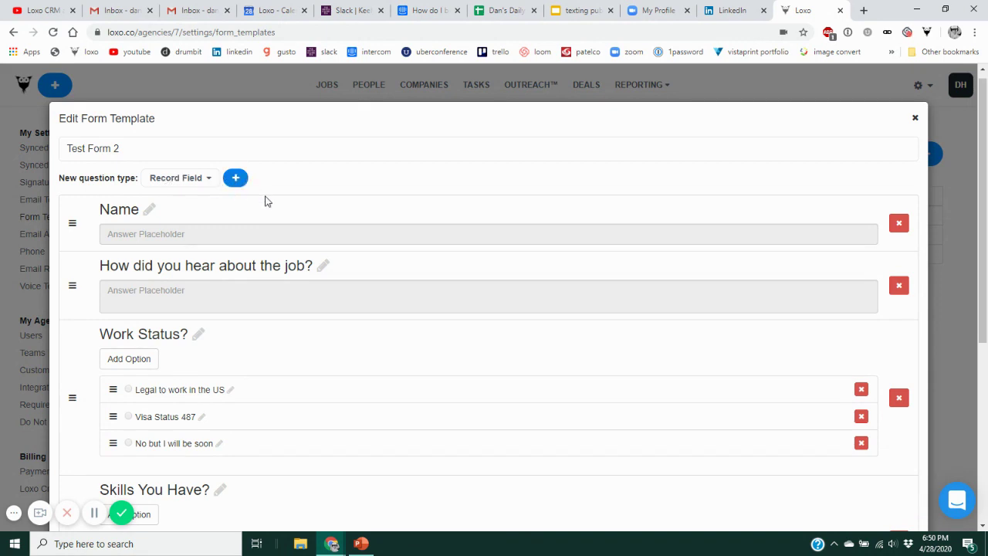
pyautogui.scroll(-4, 265, 203)
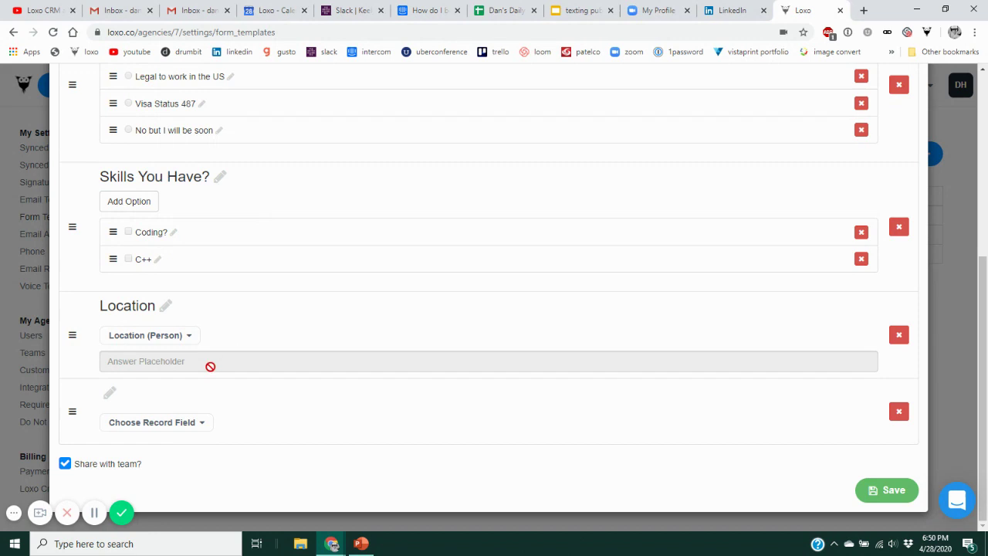
pyautogui.click(165, 427)
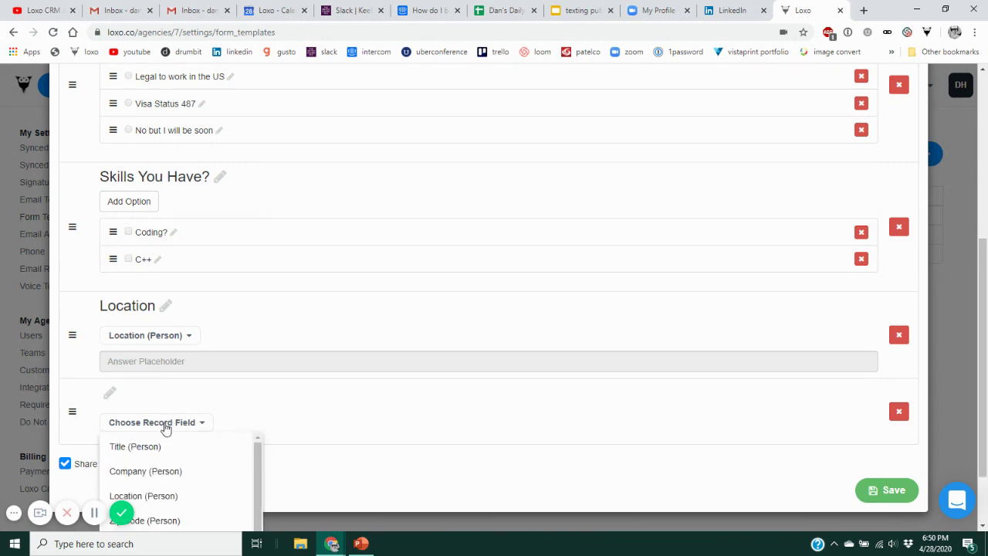
pyautogui.click(136, 473)
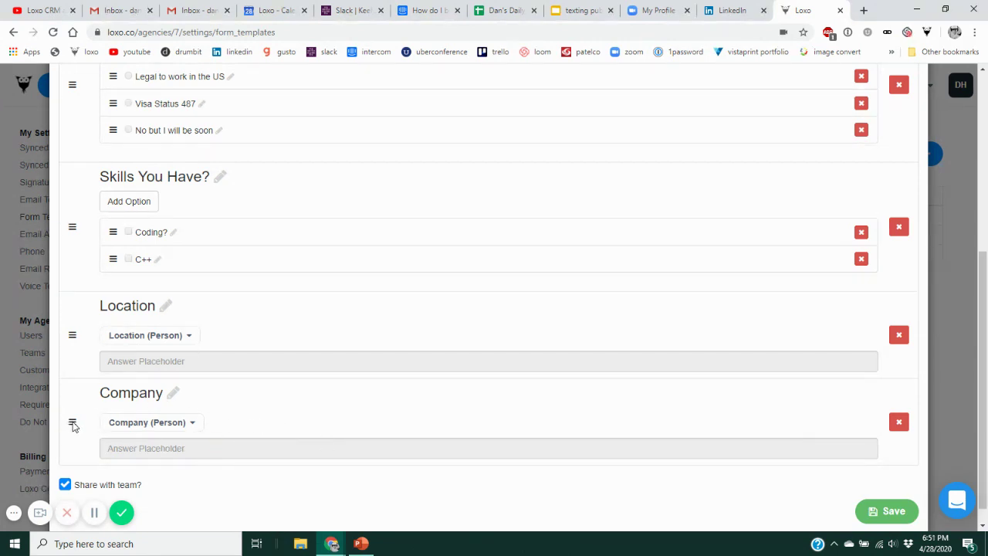
# Step: Move the Company question above the Location question and review the order of the form's questions
pyautogui.moveTo(70, 422); pyautogui.dragTo(72, 332)
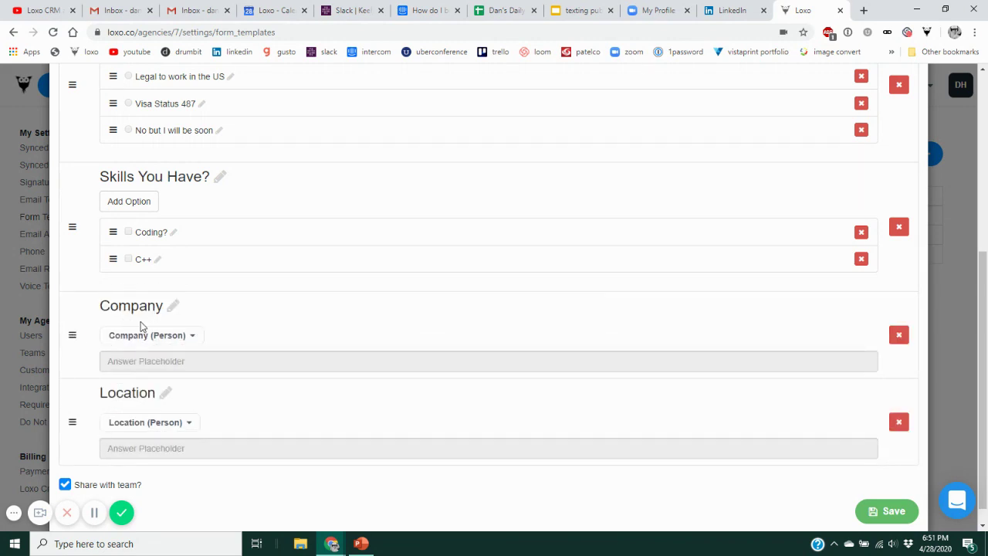
pyautogui.scroll(5, 141, 327)
pyautogui.scroll(-4, 149, 289)
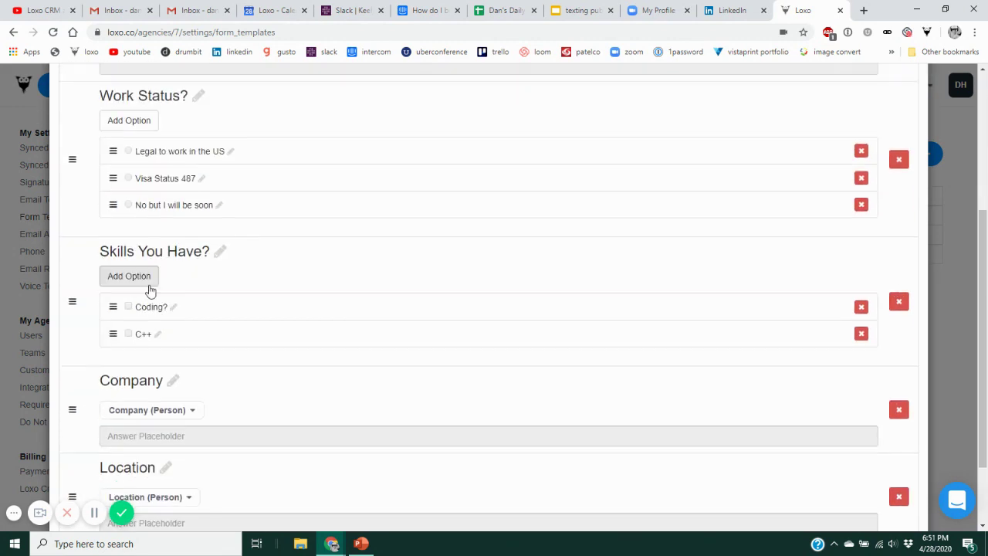
# Step: Review the available question types and the questions of Test Form 2, and save the form template
pyautogui.scroll(4, 153, 281)
pyautogui.scroll(1, 152, 281)
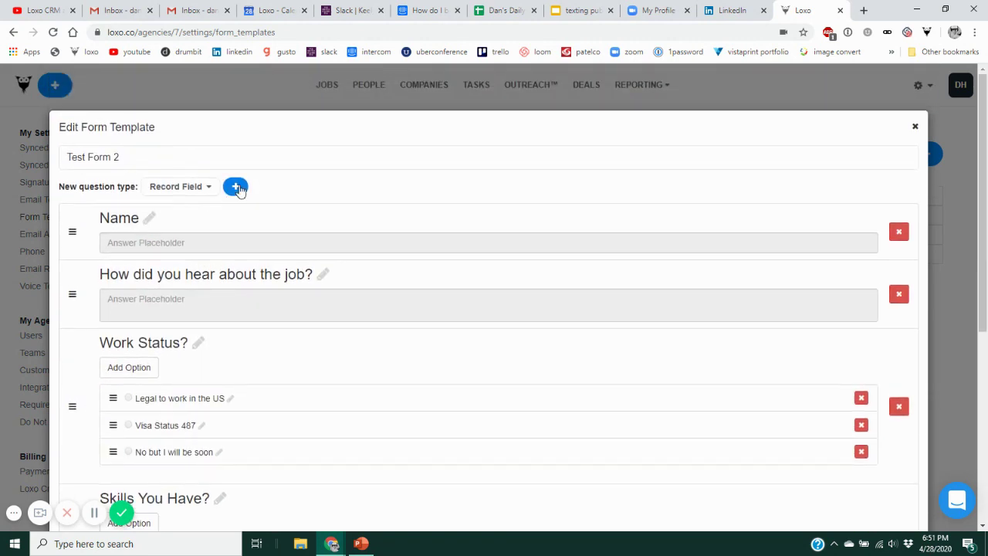
pyautogui.click(193, 191)
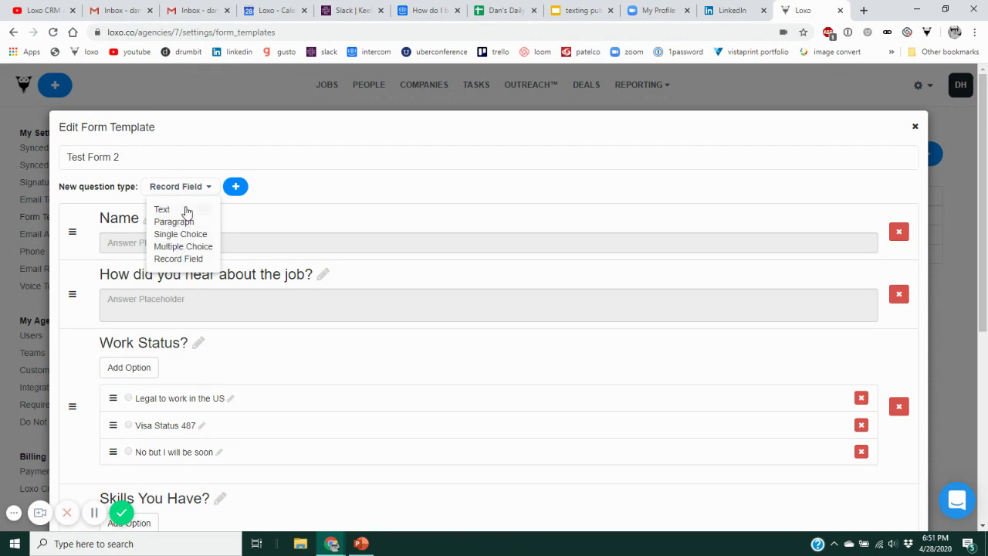
pyautogui.click(306, 190)
pyautogui.scroll(-1, 310, 200)
pyautogui.scroll(-4, 309, 202)
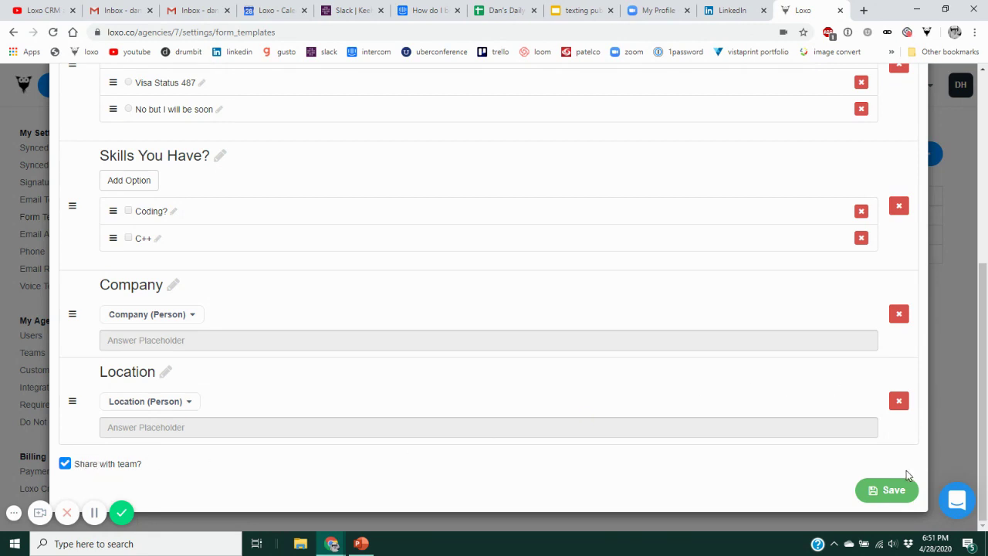
pyautogui.click(892, 491)
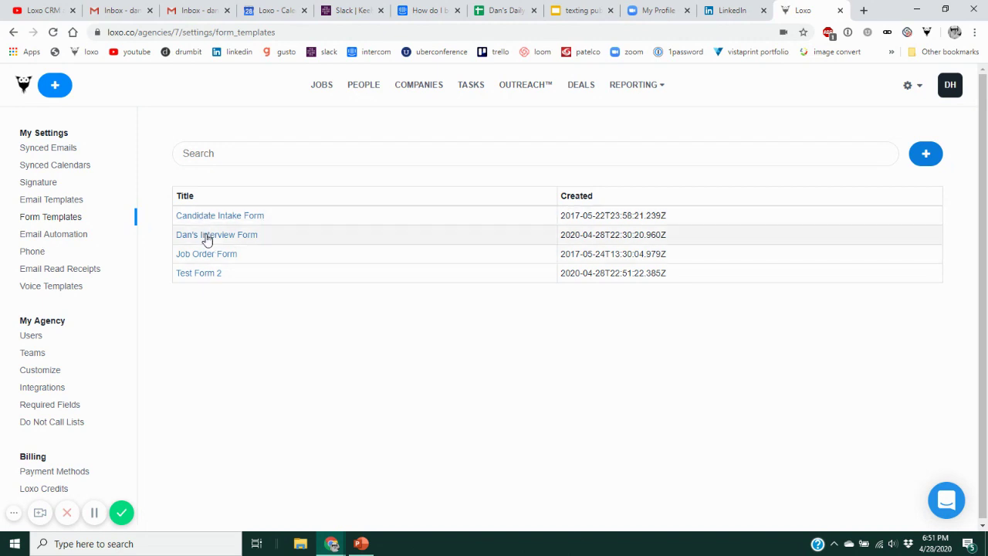
# Step: Open the profile of the first person in the people list
pyautogui.click(364, 86)
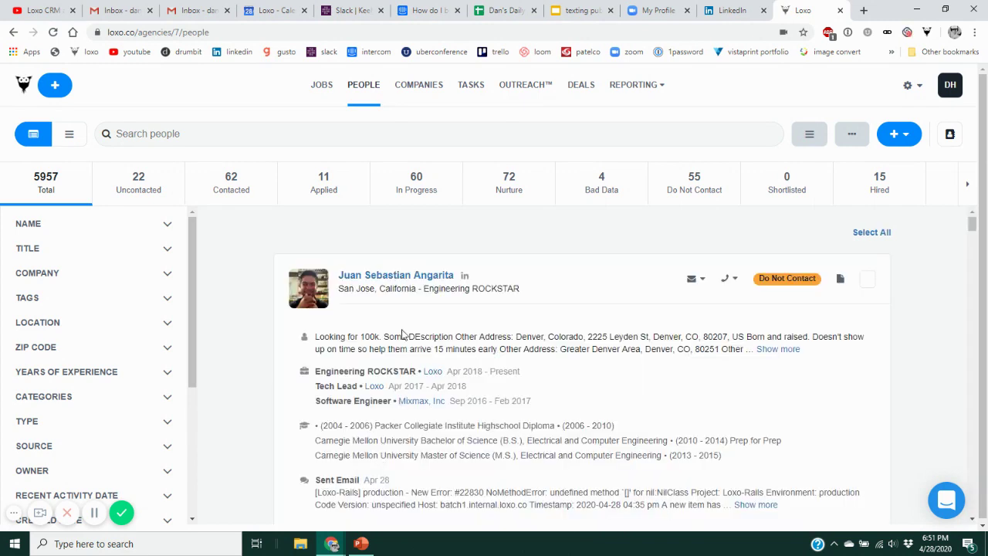
pyautogui.click(399, 279)
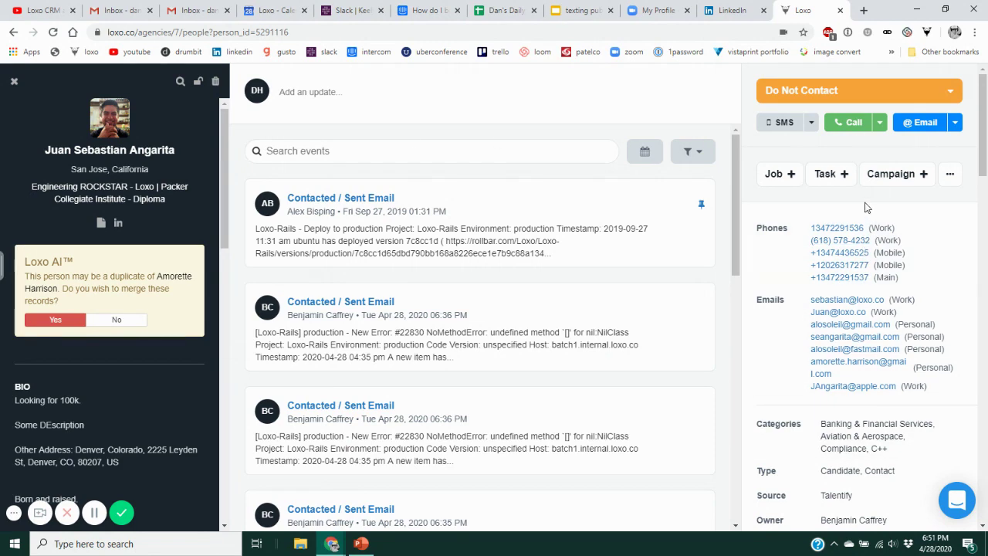
# Step: Start a new form on the person's record from the interview form template, look over its fields and discard it
pyautogui.click(950, 174)
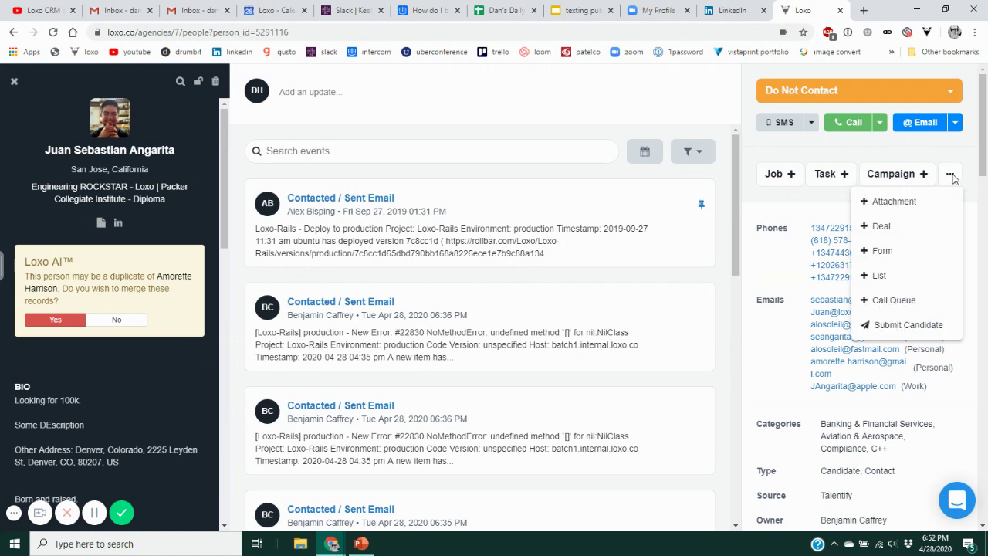
pyautogui.click(892, 256)
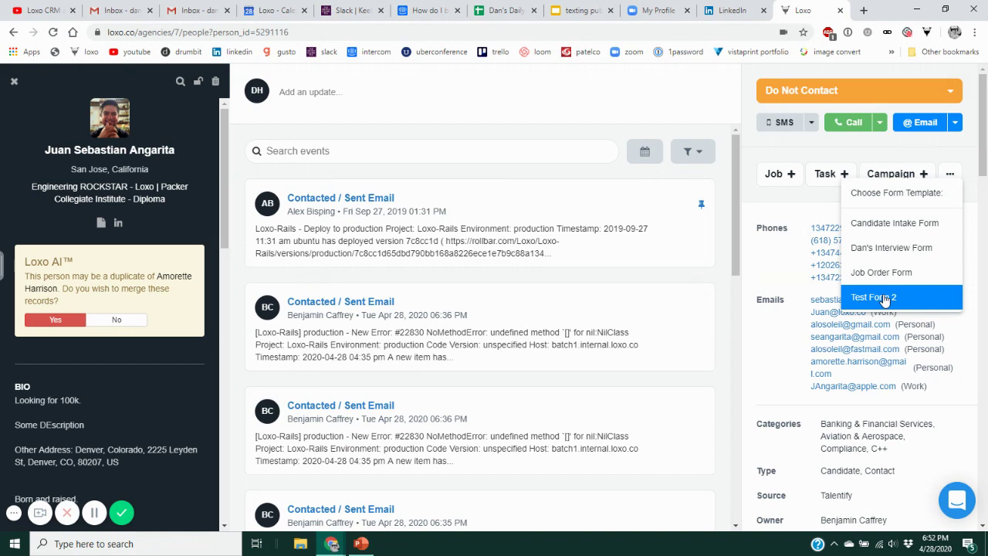
pyautogui.click(881, 247)
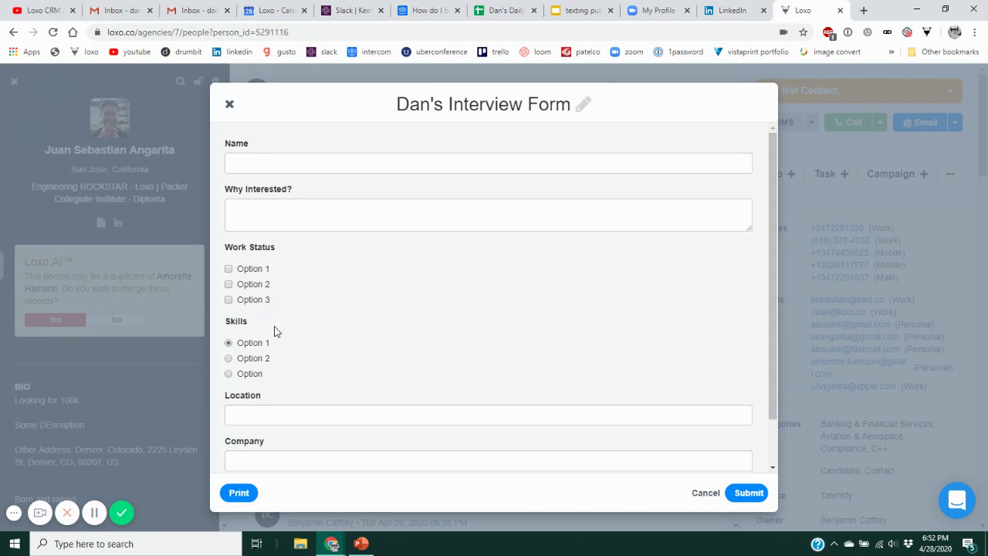
pyautogui.scroll(-1, 284, 356)
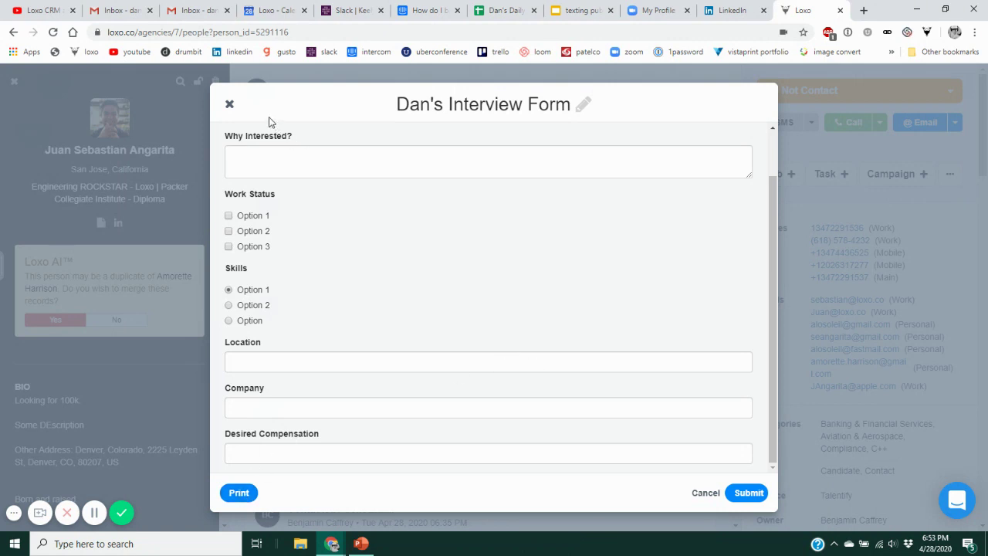
pyautogui.click(230, 104)
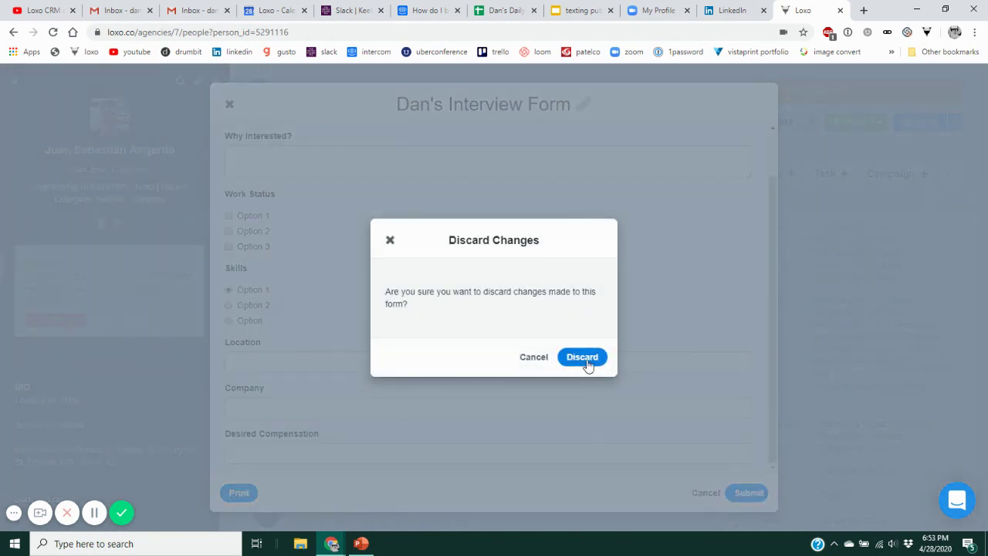
pyautogui.click(585, 358)
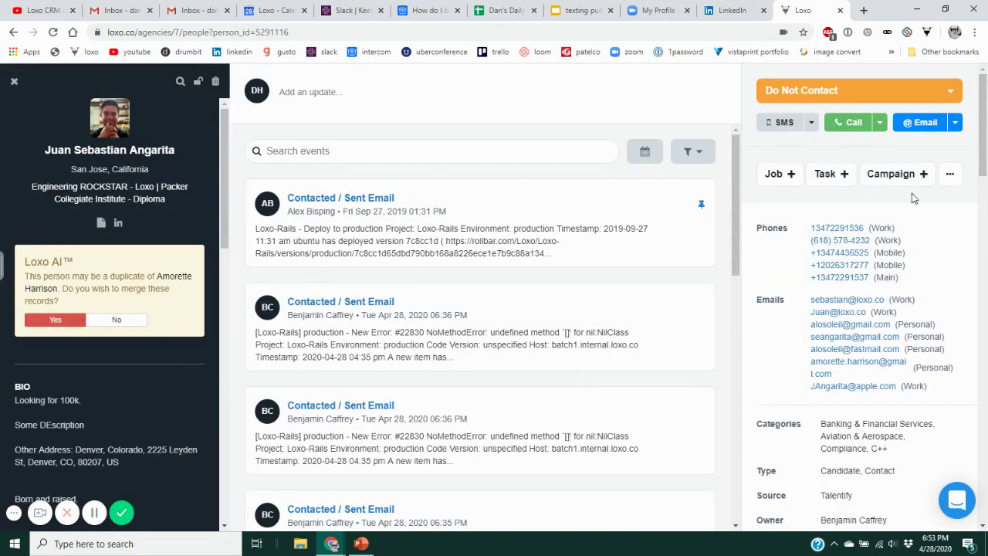
# Step: Start a Test Form 2 from the Forms section of the person's record, view its questions and discard it
pyautogui.scroll(-10, 912, 199)
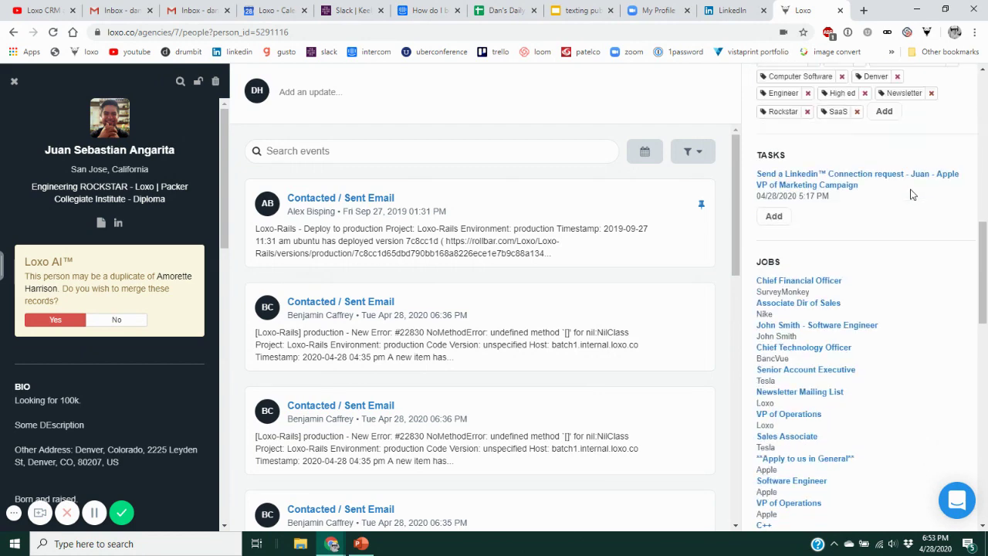
pyautogui.scroll(-10, 912, 195)
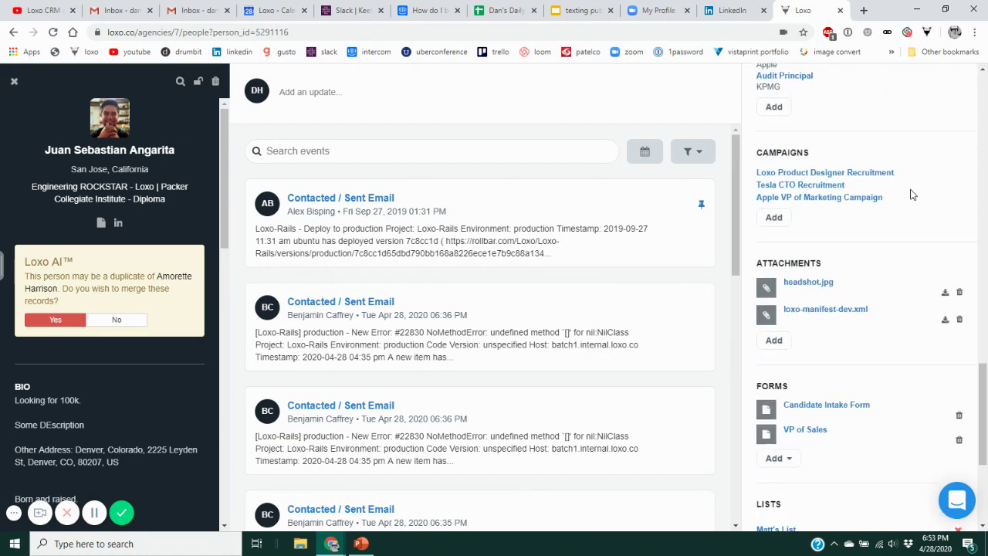
pyautogui.scroll(-2, 911, 195)
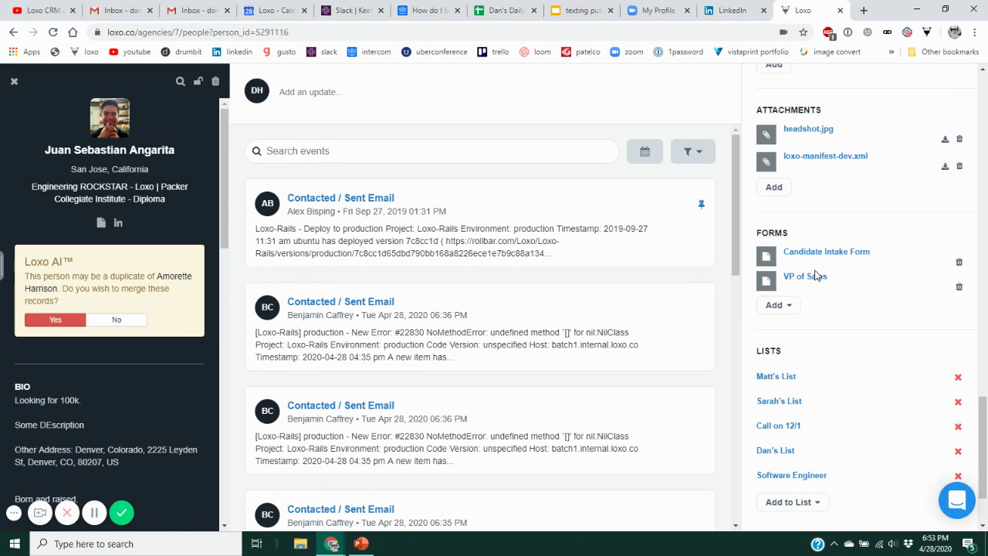
pyautogui.click(776, 307)
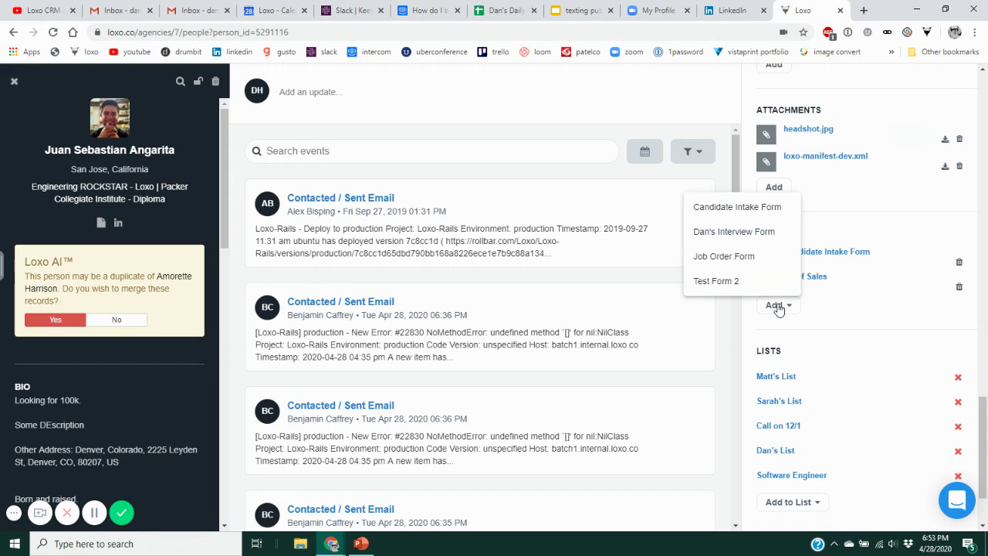
pyautogui.click(730, 283)
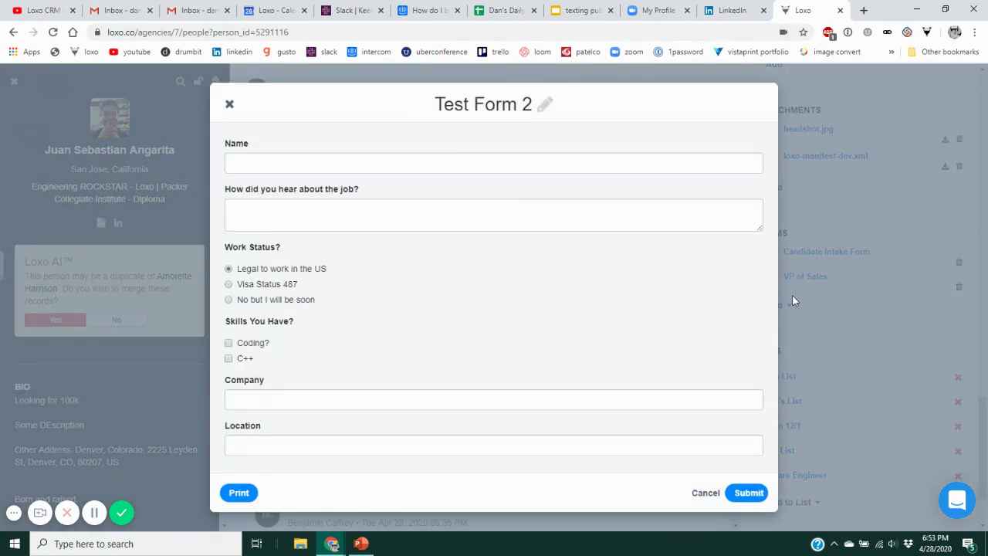
pyautogui.click(229, 103)
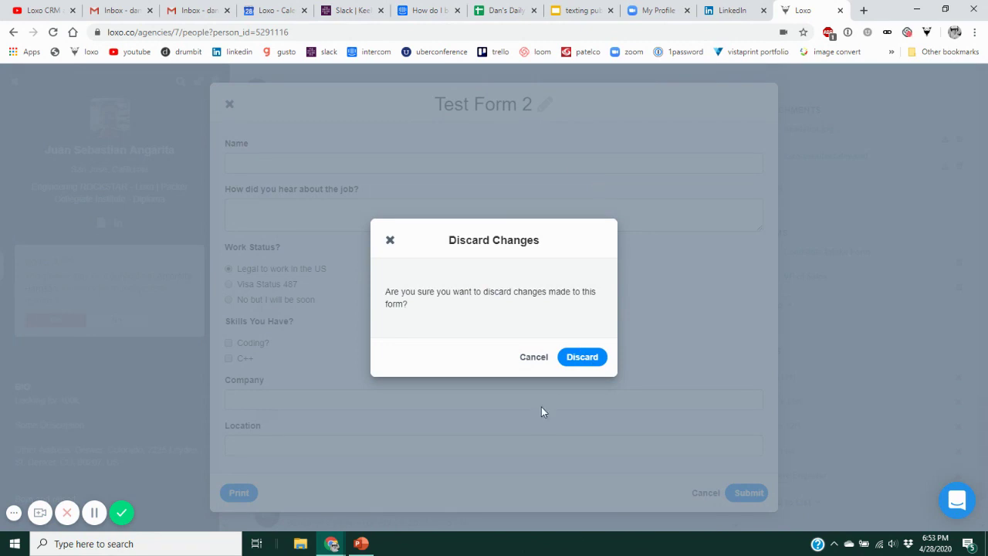
pyautogui.click(568, 360)
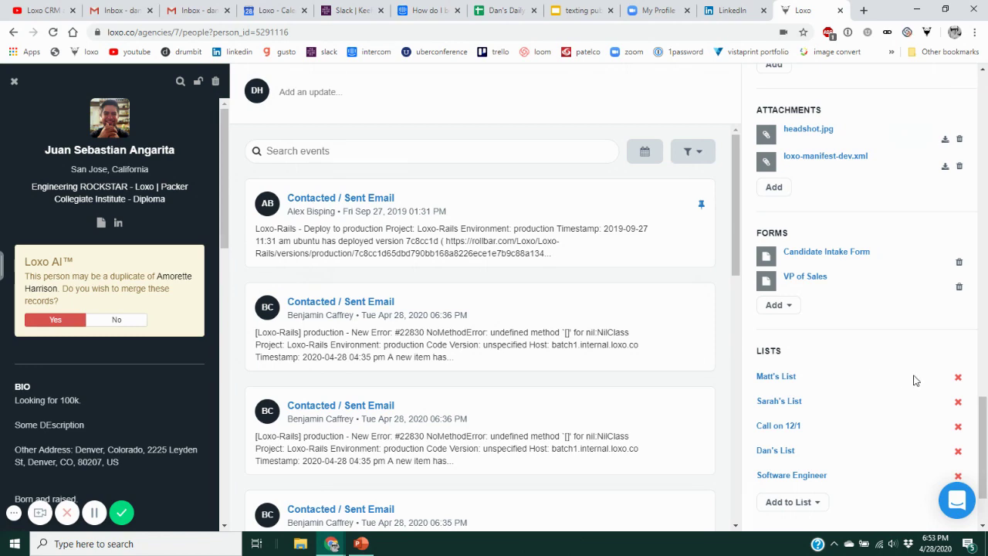
# Step: Start a new email to the person's second listed work address
pyautogui.scroll(15, 913, 381)
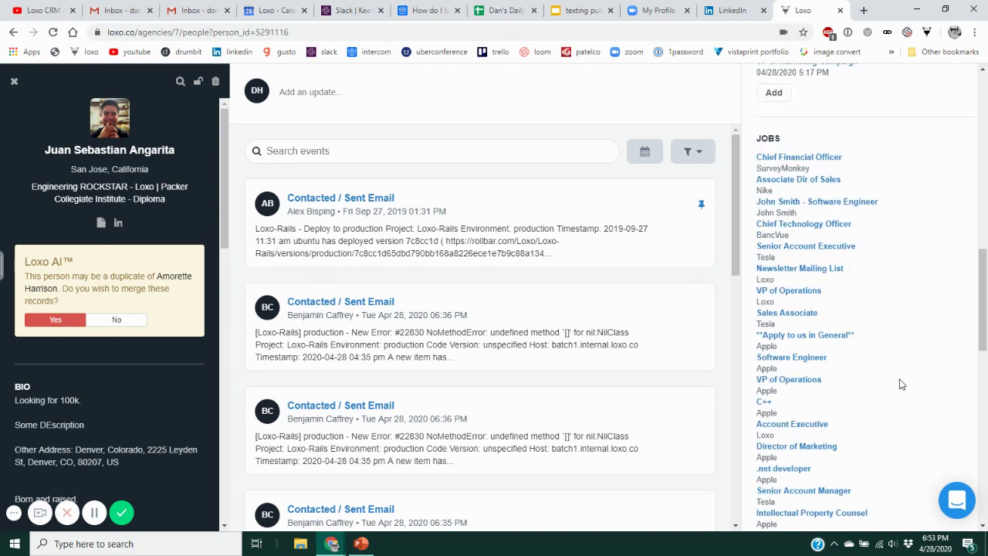
pyautogui.scroll(10, 900, 384)
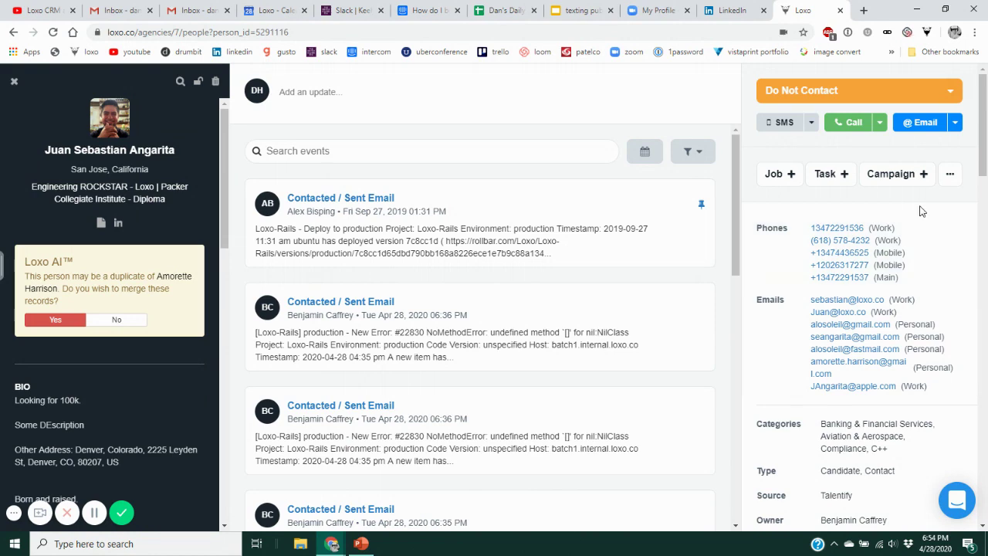
pyautogui.click(956, 124)
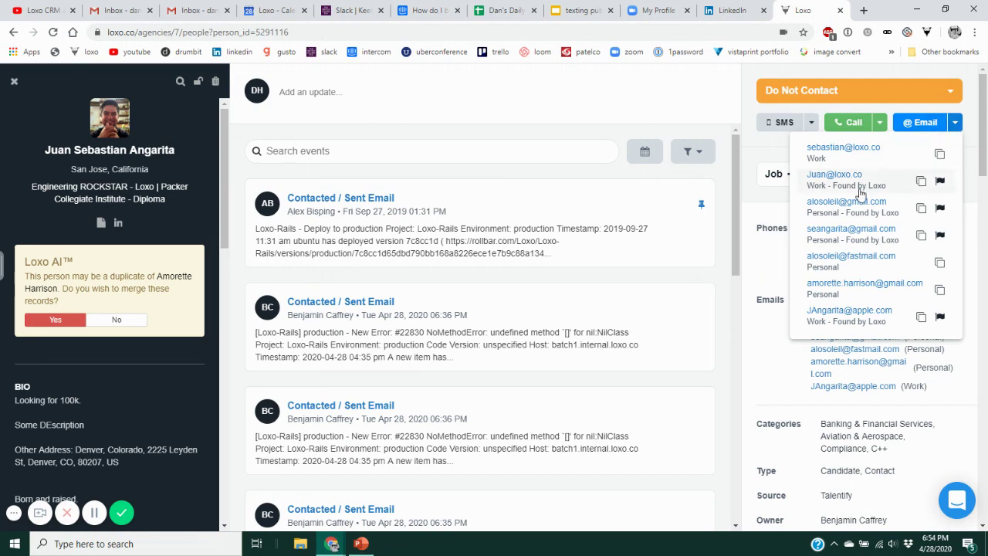
pyautogui.click(837, 175)
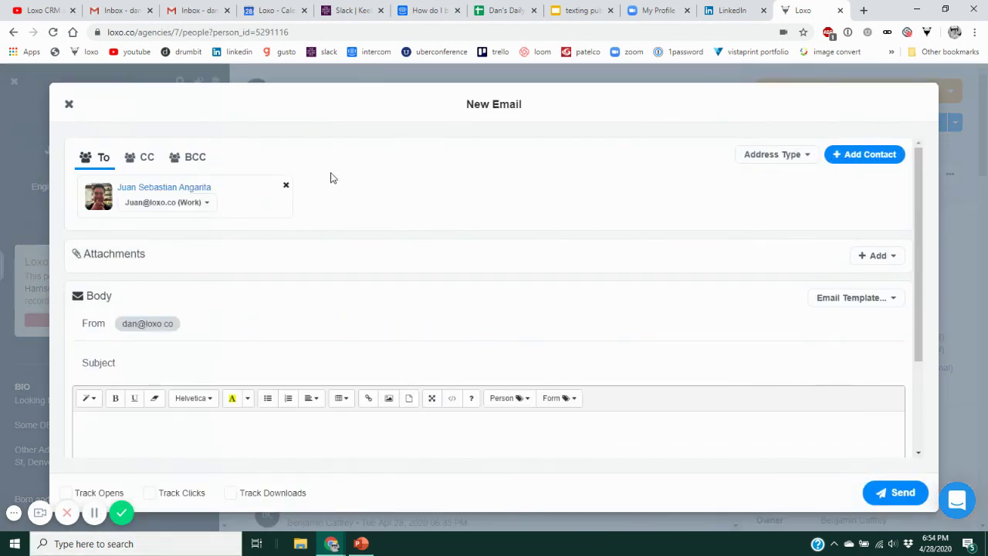
pyautogui.scroll(-2, 331, 178)
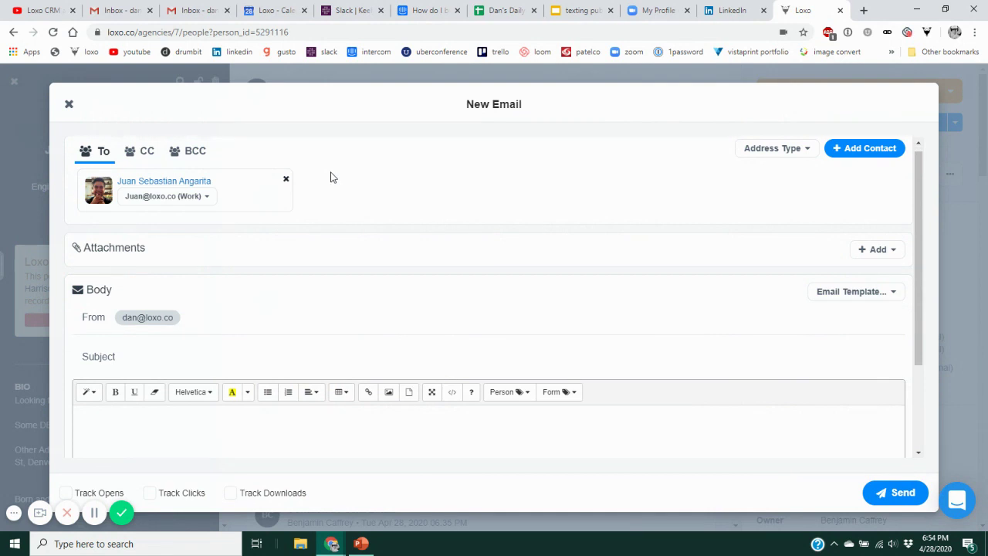
# Step: Insert the First Name person tag at the start of the email body, with a new line below it
pyautogui.click(99, 315)
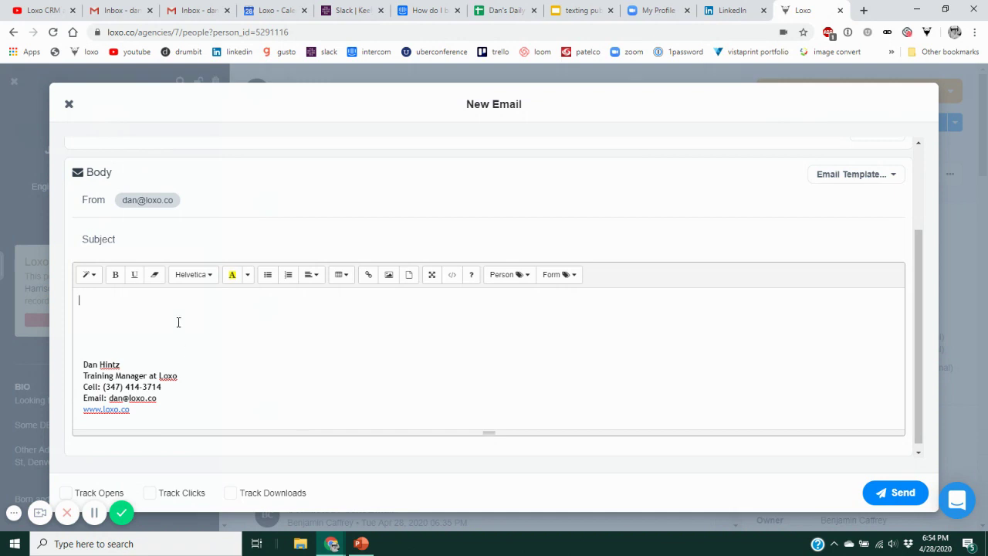
pyautogui.click(503, 275)
pyautogui.click(530, 314)
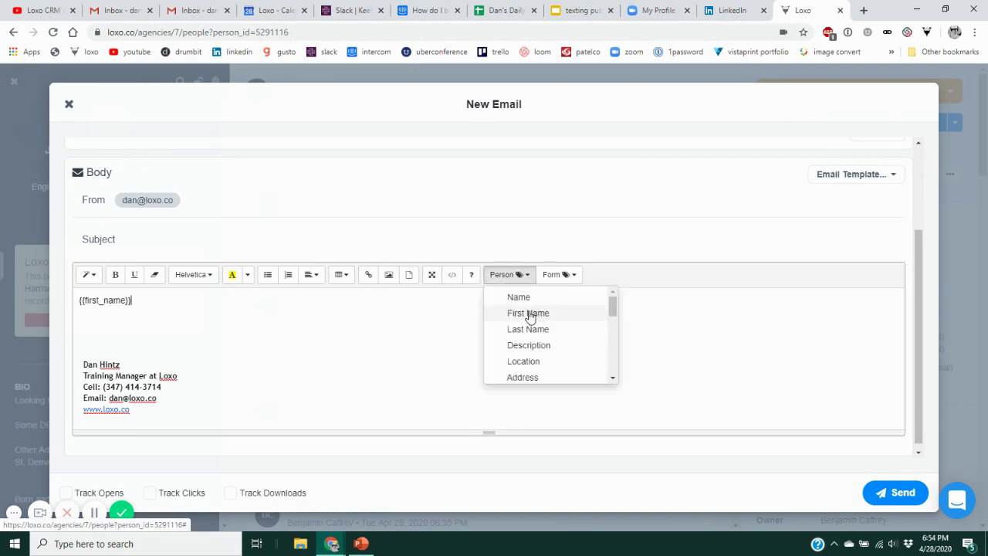
pyautogui.click(201, 312)
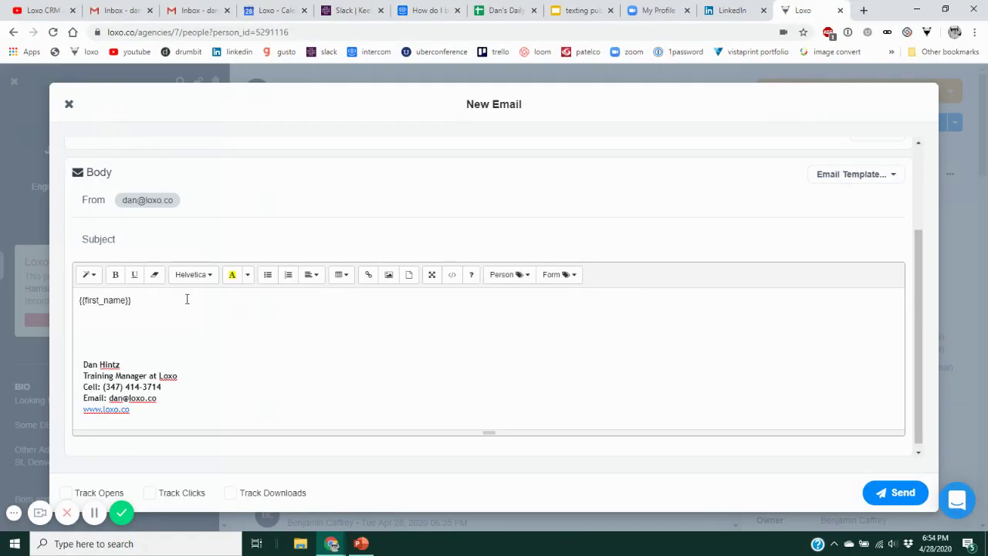
# Step: Insert the Job Order Form tag below the first name tag and close the email without saving a draft
pyautogui.click(564, 276)
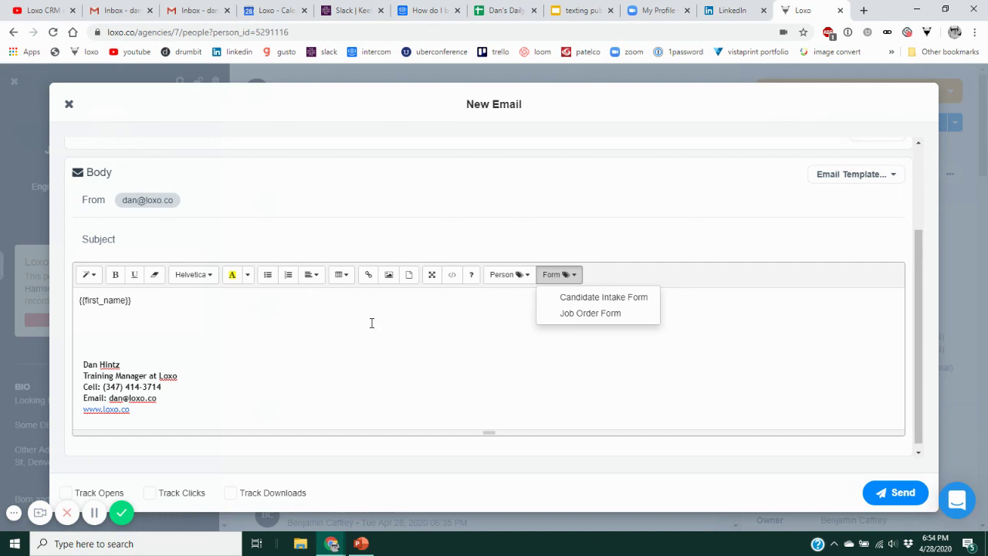
pyautogui.click(595, 313)
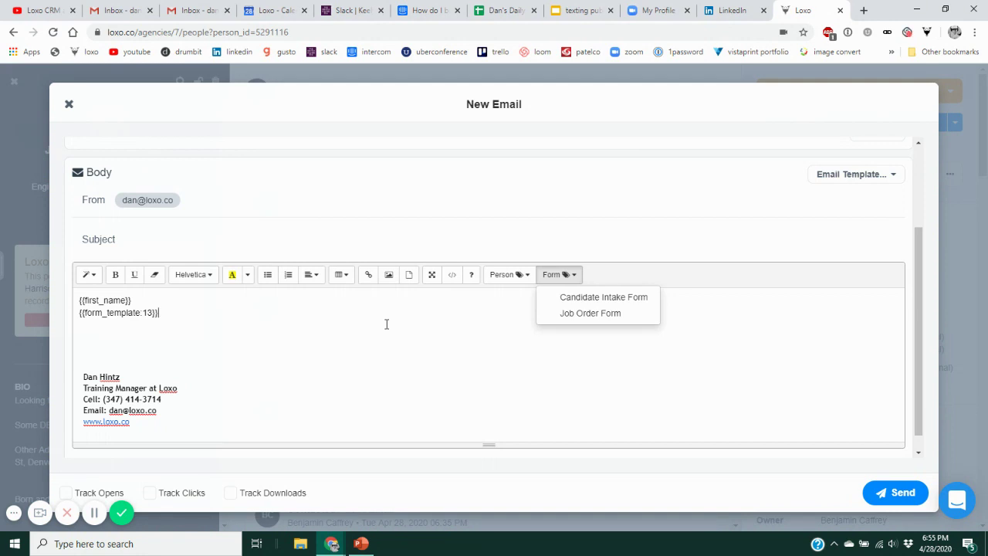
pyautogui.click(68, 105)
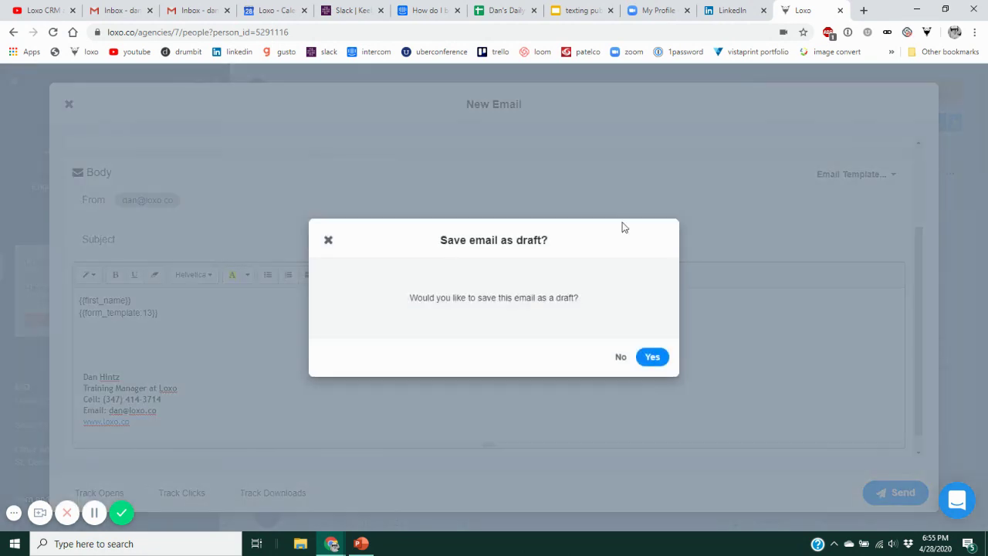
pyautogui.click(621, 357)
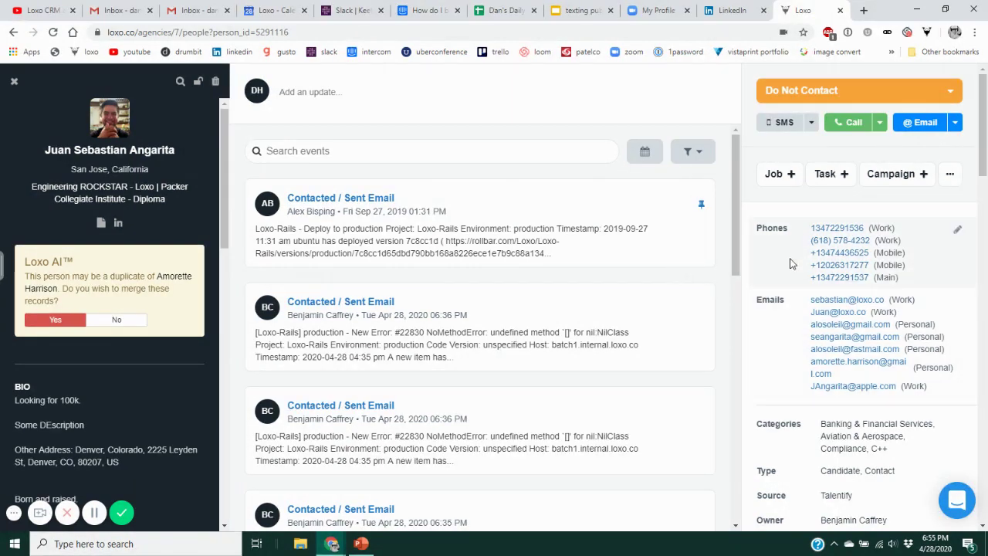
# Step: Open the VP of Sales form attached to the person's record and bring up its print preview
pyautogui.scroll(-2, 834, 250)
pyautogui.scroll(-8, 833, 251)
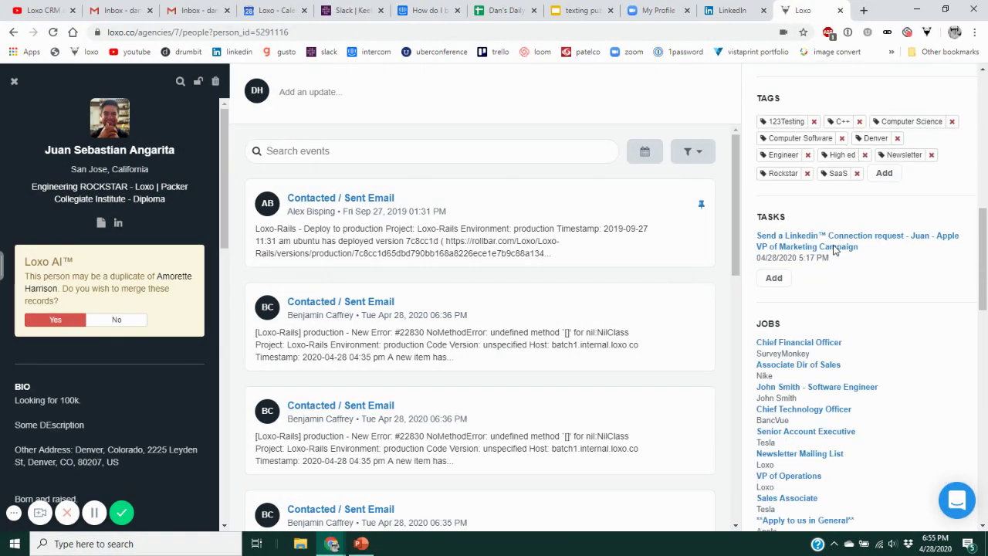
pyautogui.scroll(-5, 834, 251)
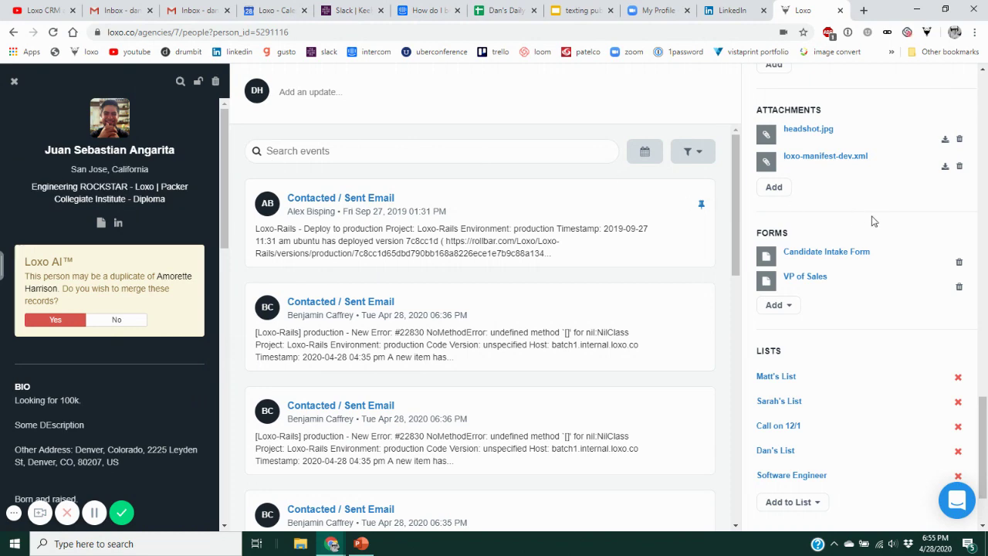
pyautogui.click(814, 279)
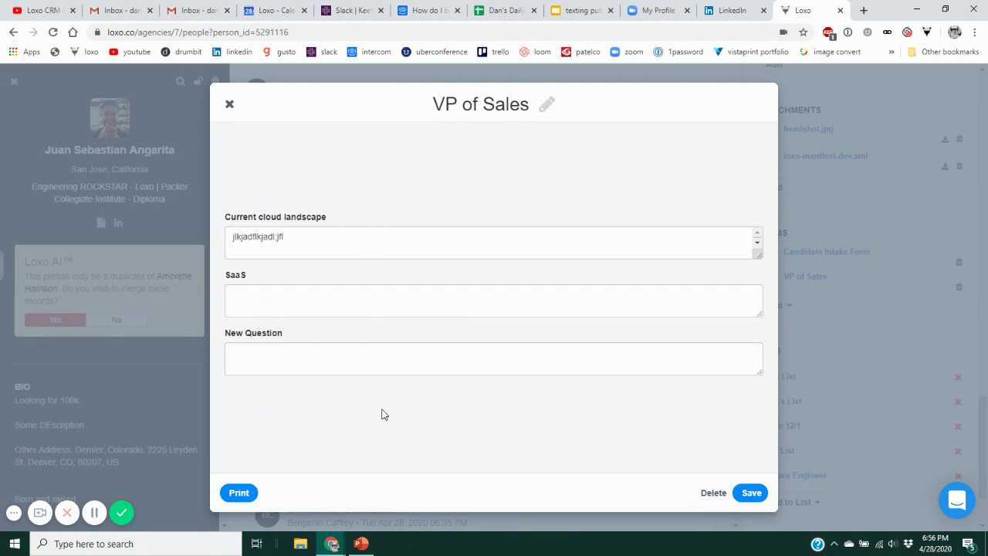
pyautogui.click(239, 494)
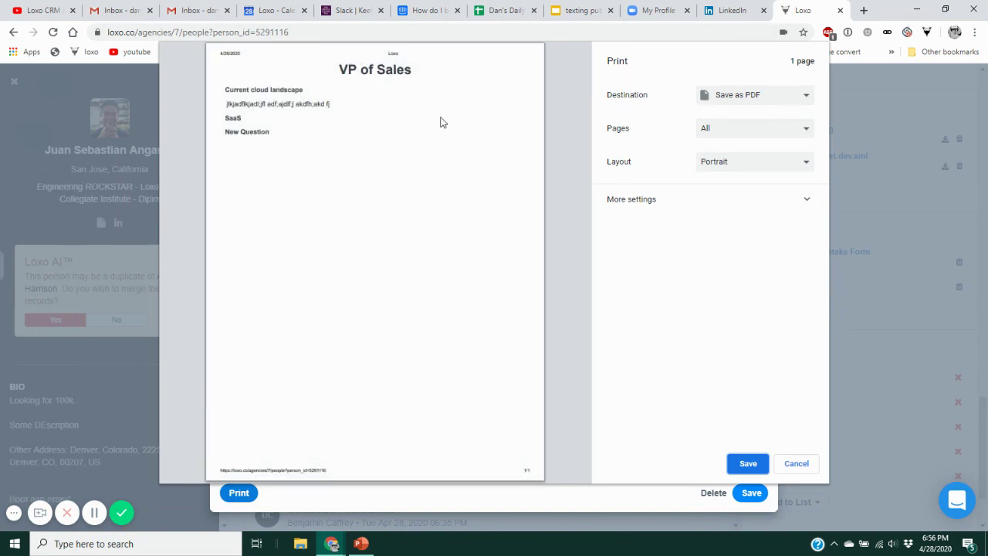
# Step: Start saving the VP of Sales form with Save as PDF as the print destination, and cancel both the file save and the print preview
pyautogui.click(777, 101)
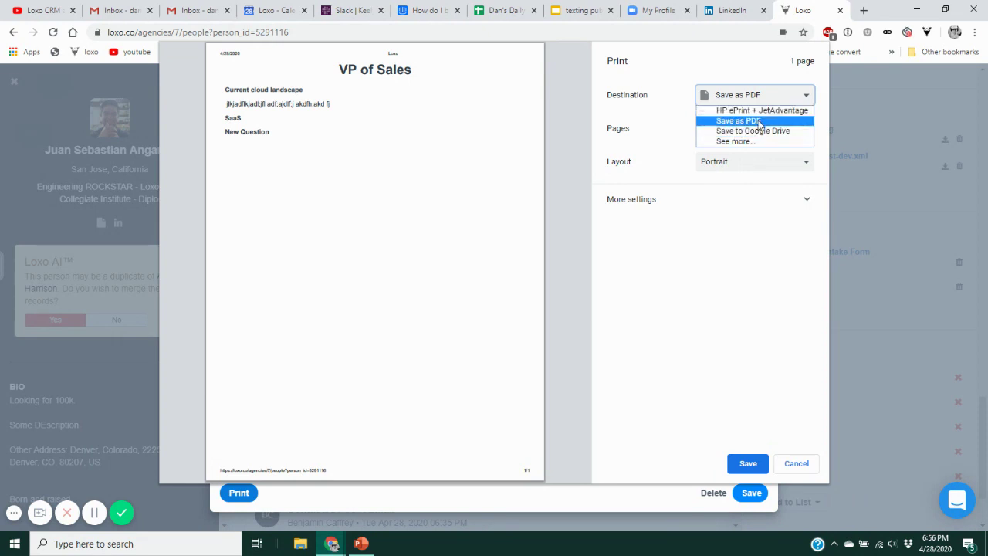
pyautogui.click(750, 121)
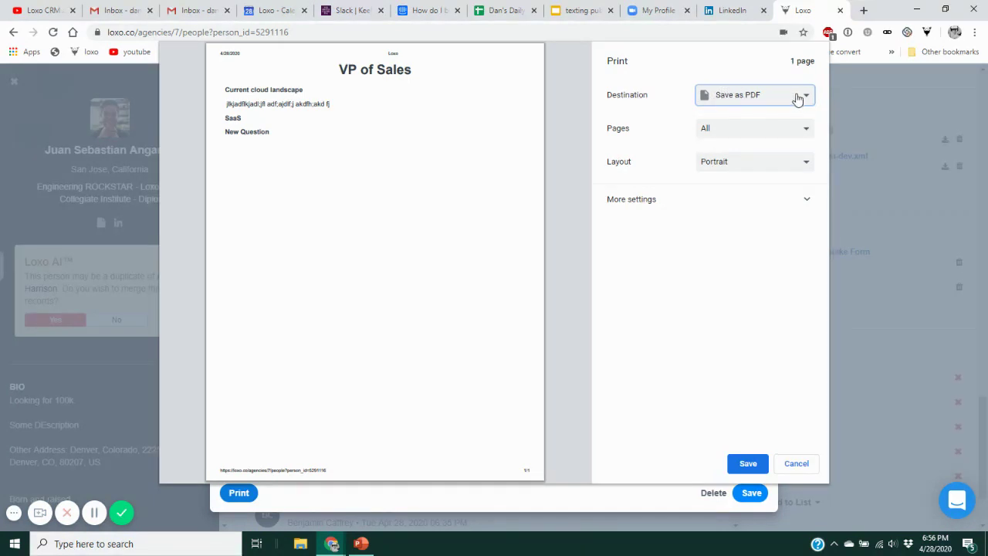
pyautogui.click(748, 463)
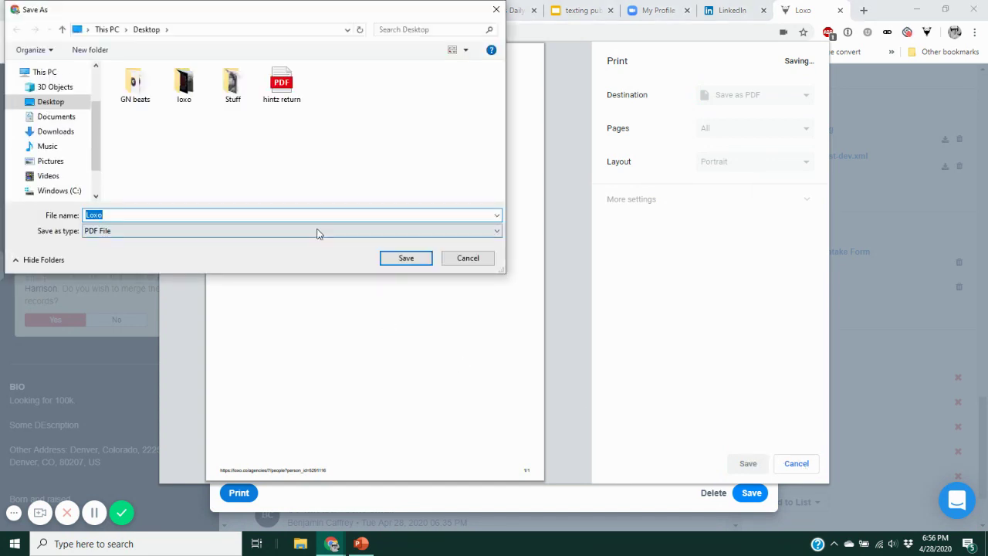
pyautogui.click(479, 259)
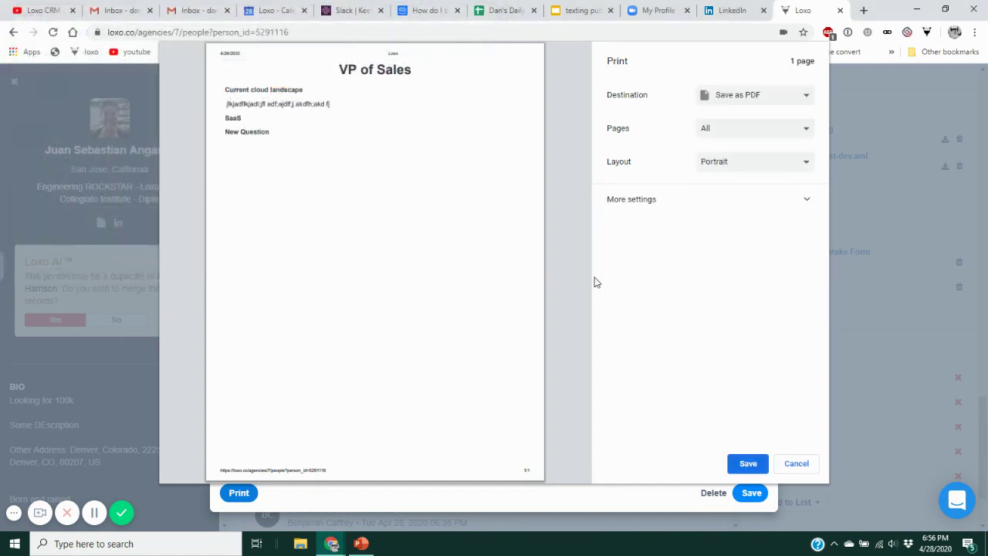
pyautogui.click(797, 466)
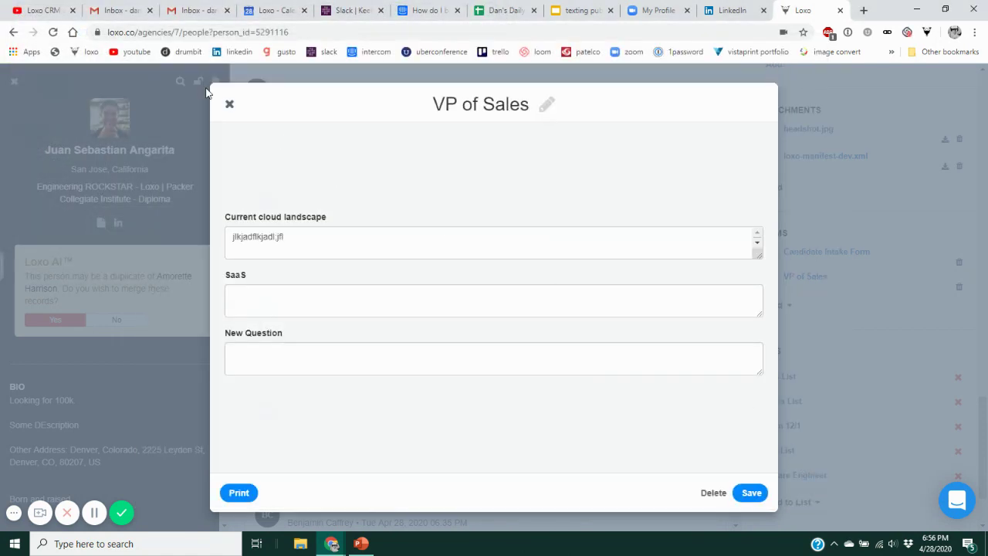
# Step: Close the VP of Sales form, discarding its changes, and close the person's record to return to the people list
pyautogui.click(229, 105)
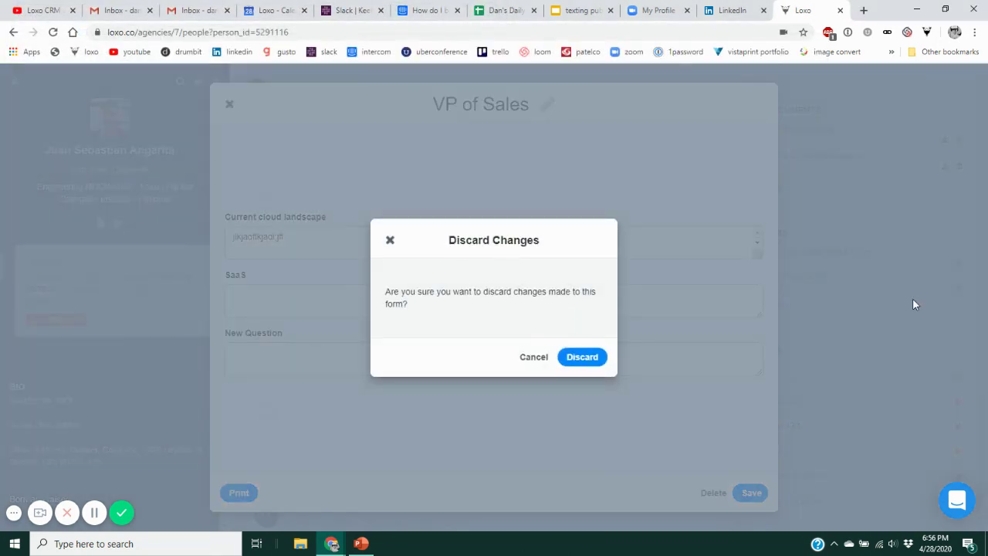
pyautogui.click(532, 358)
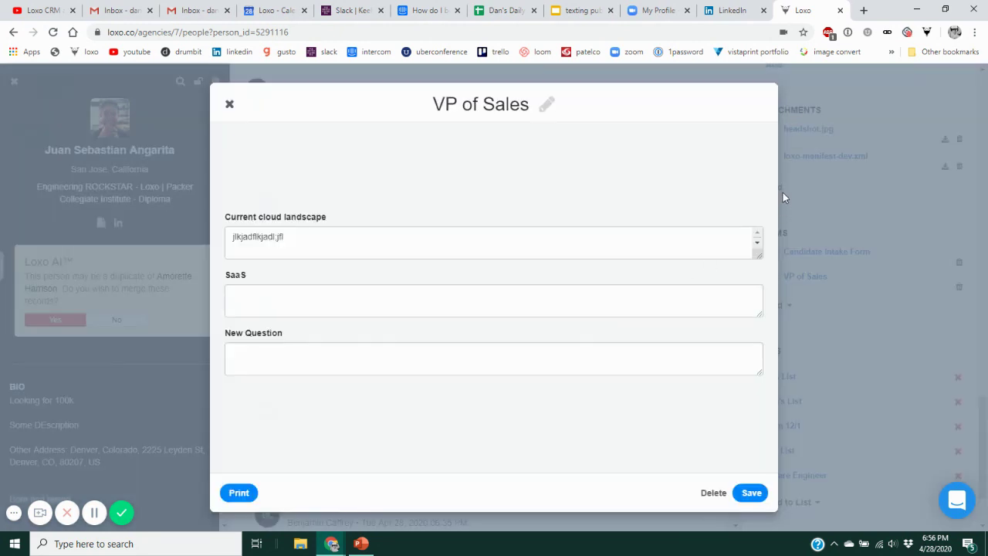
pyautogui.click(229, 104)
pyautogui.click(582, 357)
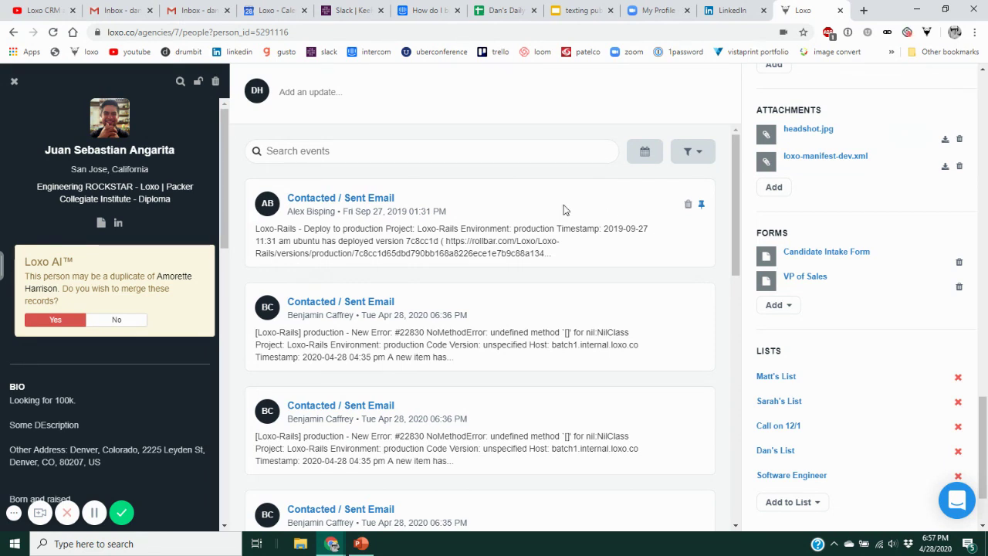
pyautogui.click(14, 85)
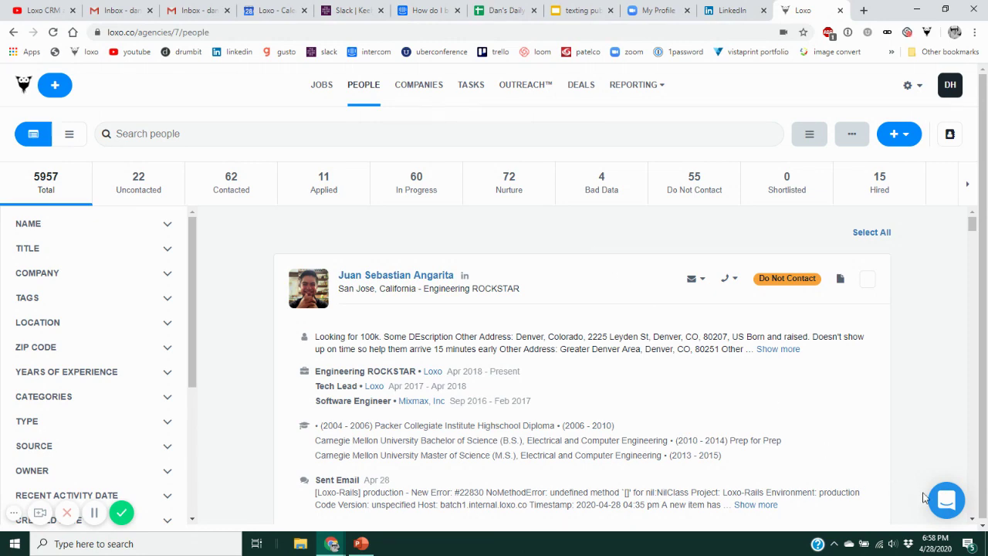
# Step: View the support messenger's options for starting a conversation or finding help articles, and close it
pyautogui.click(945, 500)
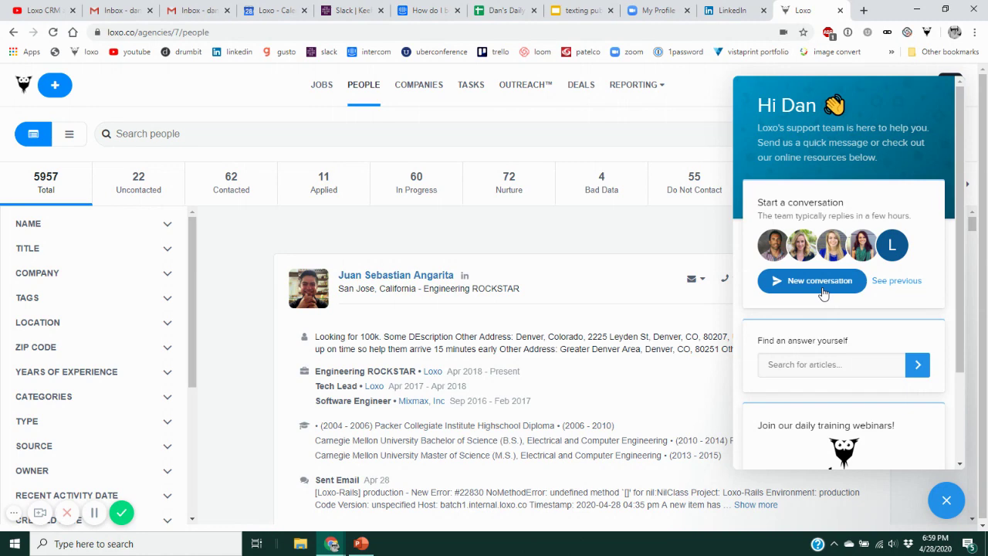
pyautogui.click(945, 501)
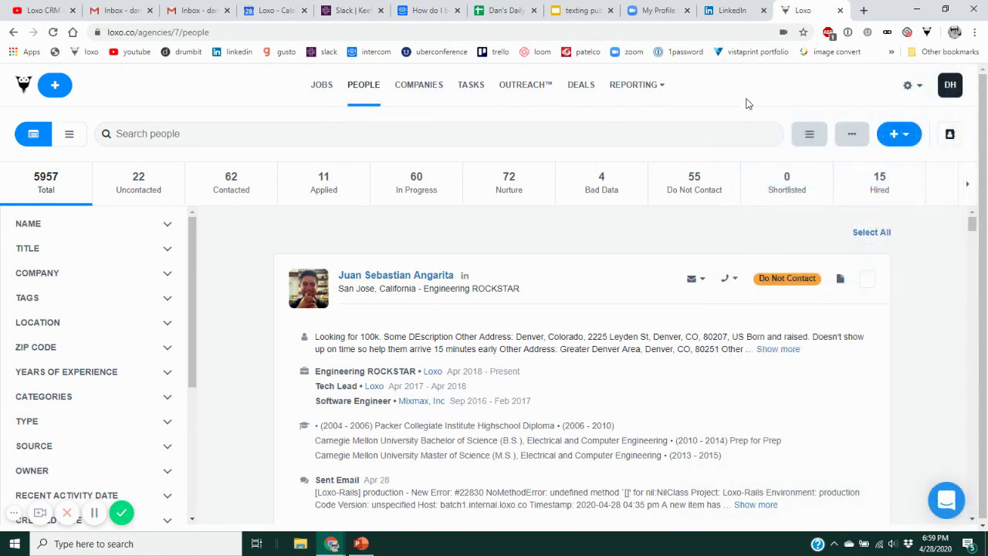